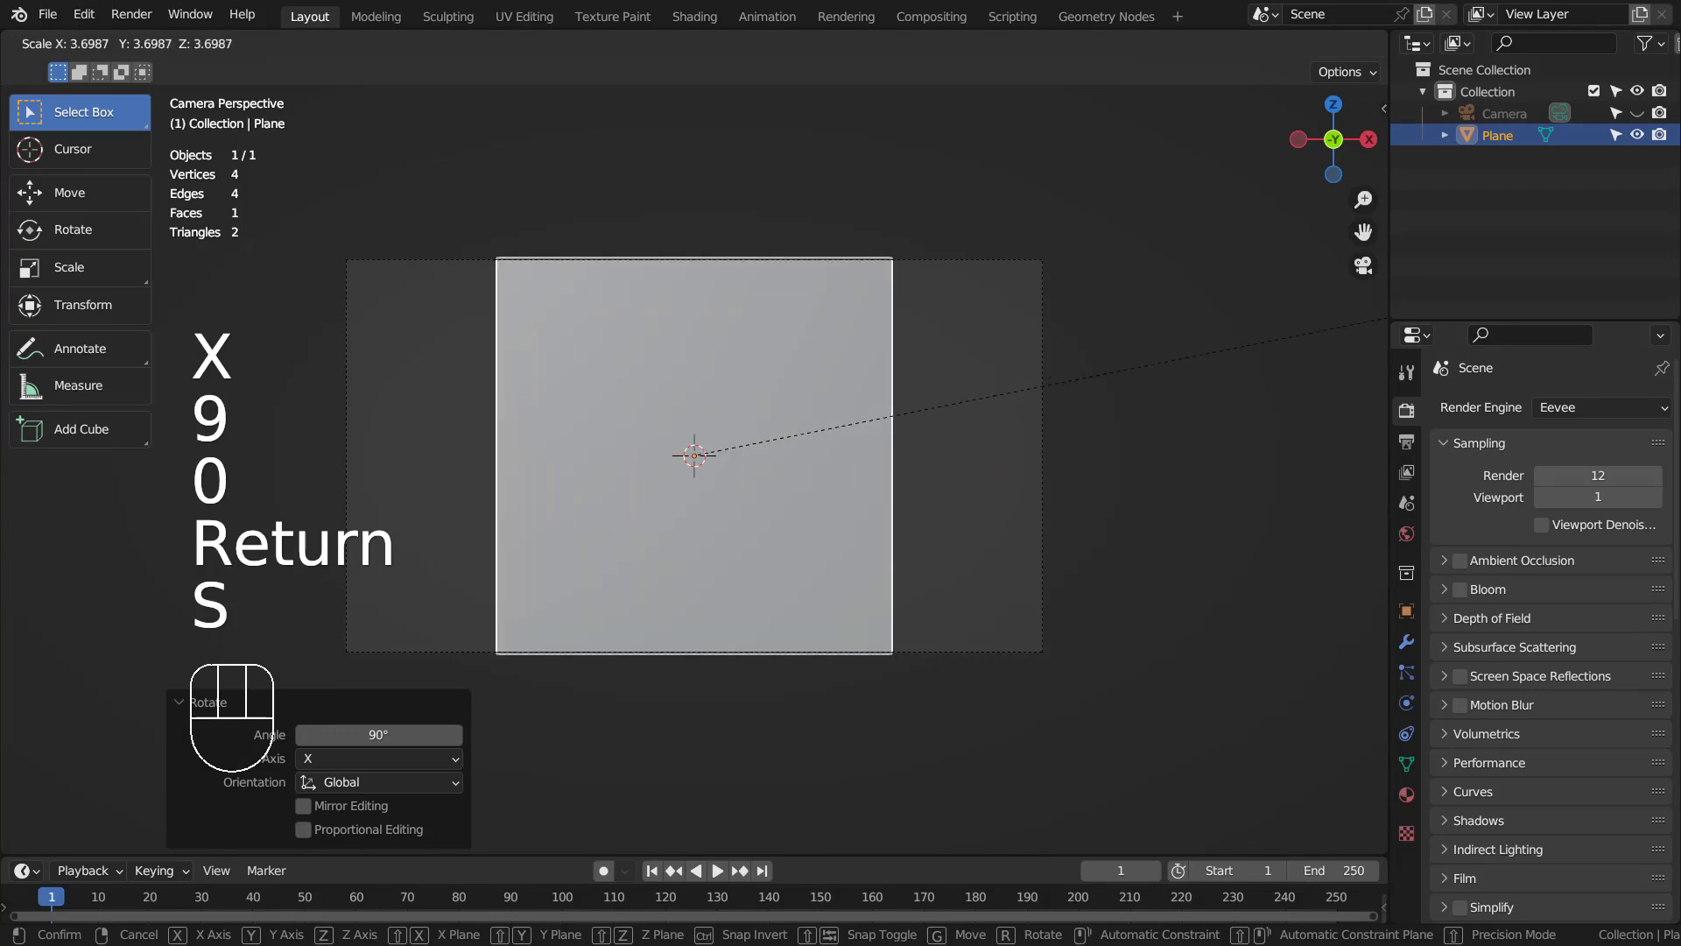
# Scale the plane uniformly to about 3.36, and stretch it along X by about 1.82 to fill the camera frame
pyautogui.click(1314, 202)
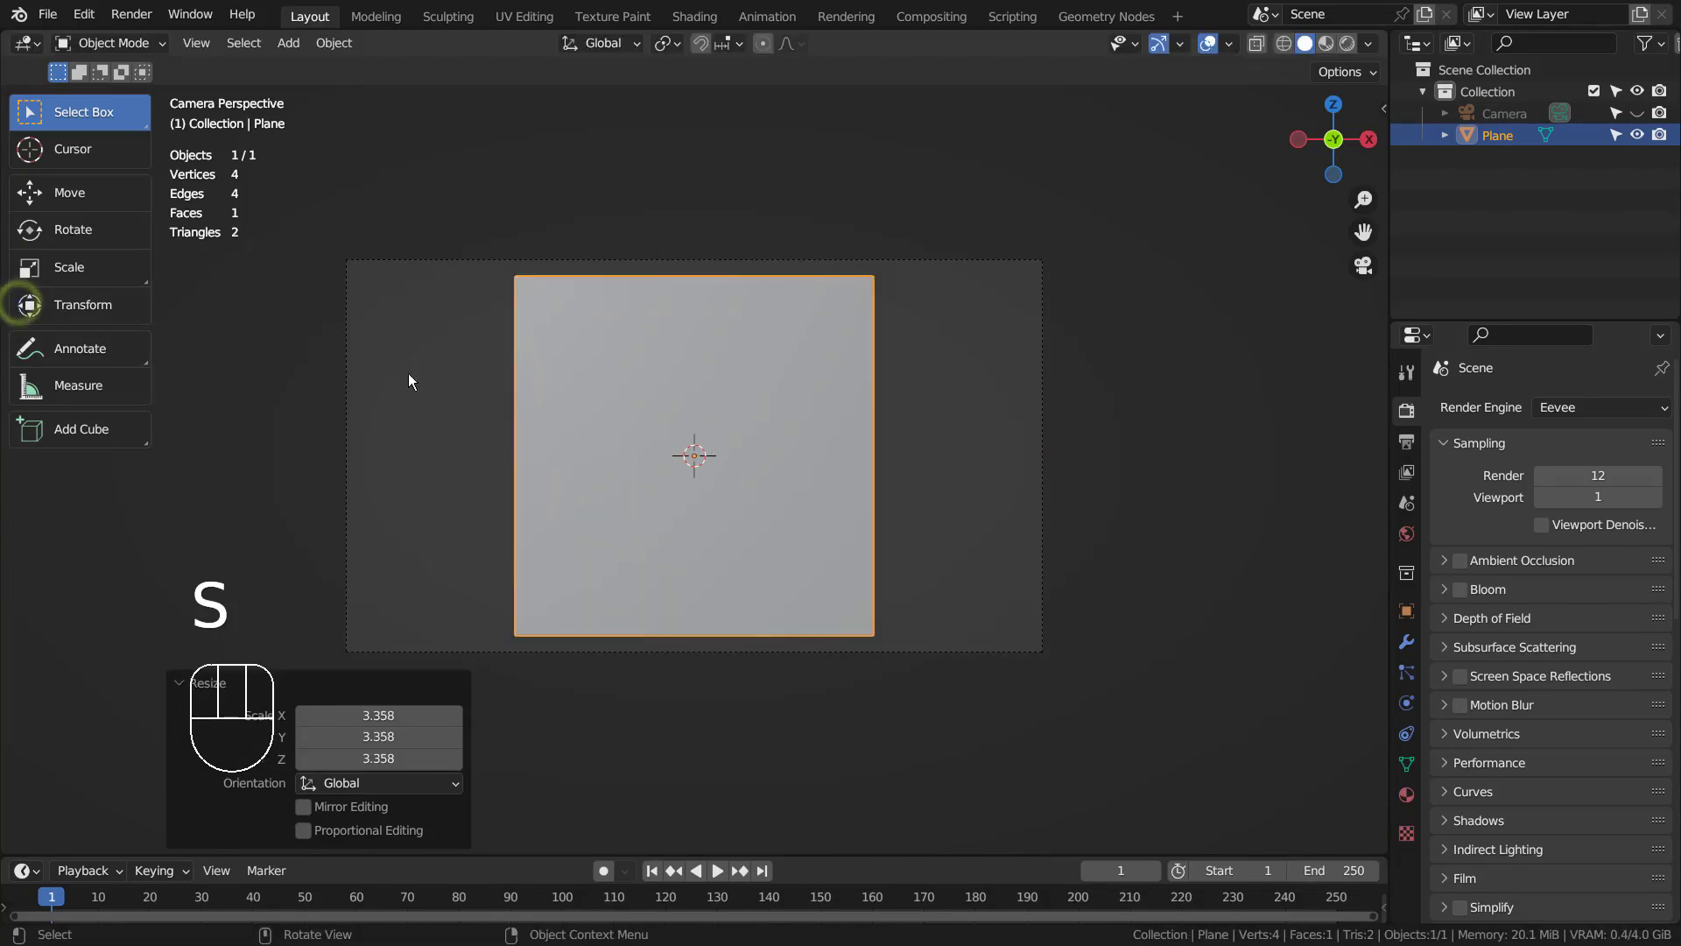
pyautogui.press('s')
pyautogui.press('x')
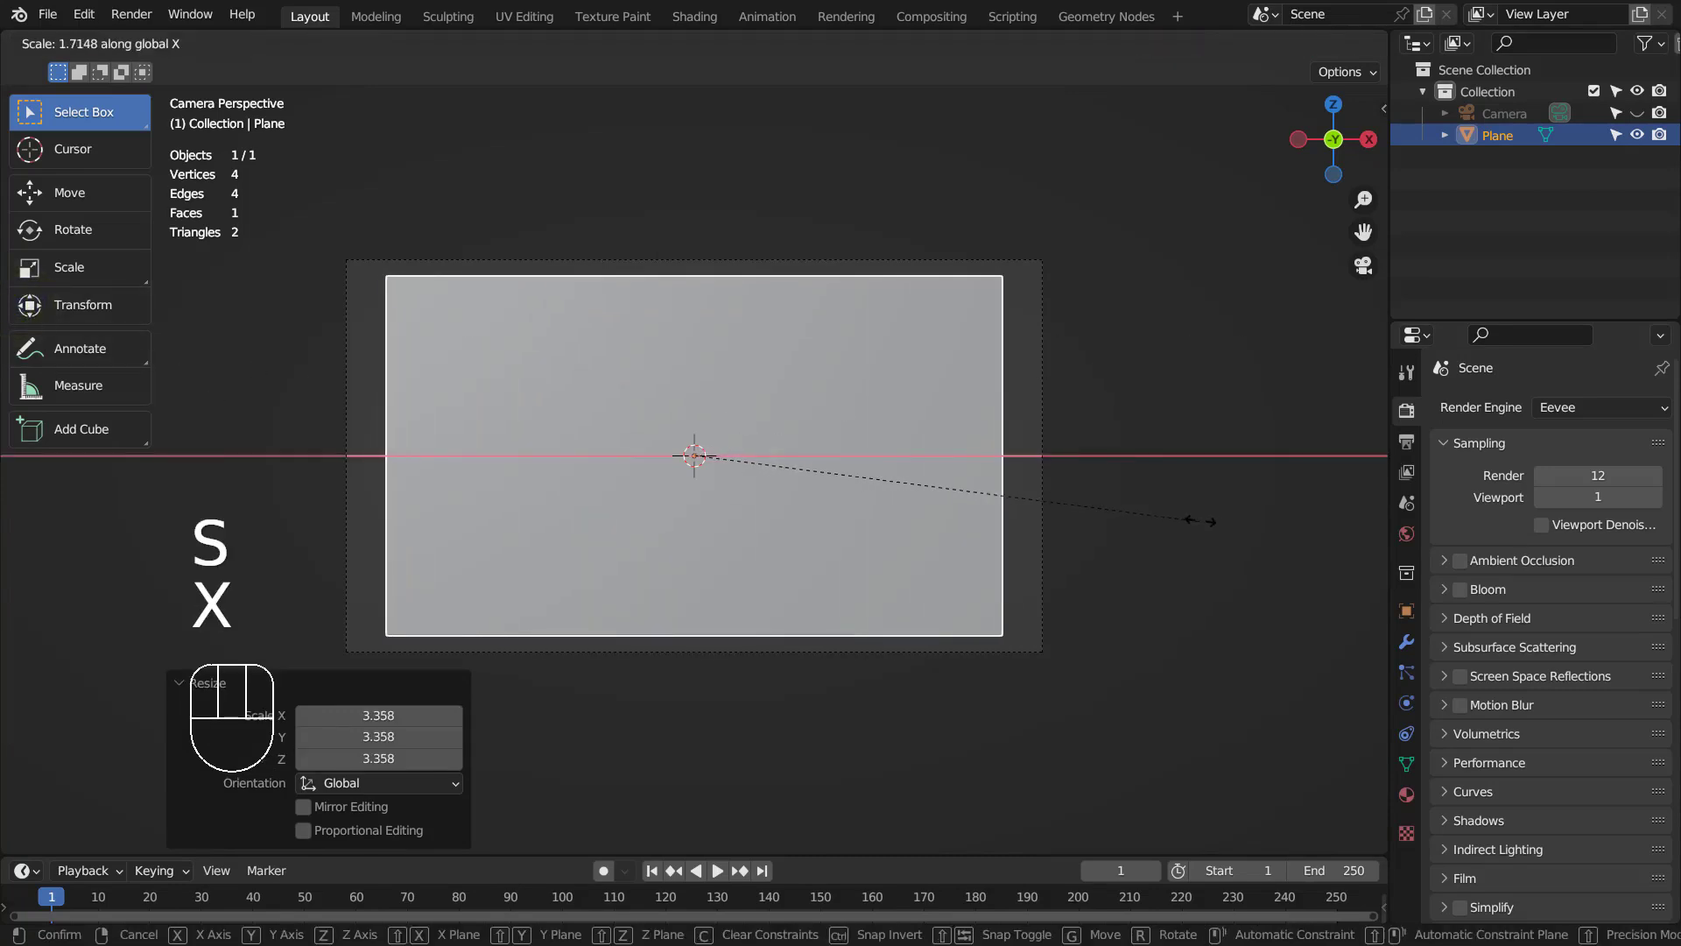
pyautogui.click(1229, 518)
pyautogui.hotkey('shift', 'd')
pyautogui.press('s')
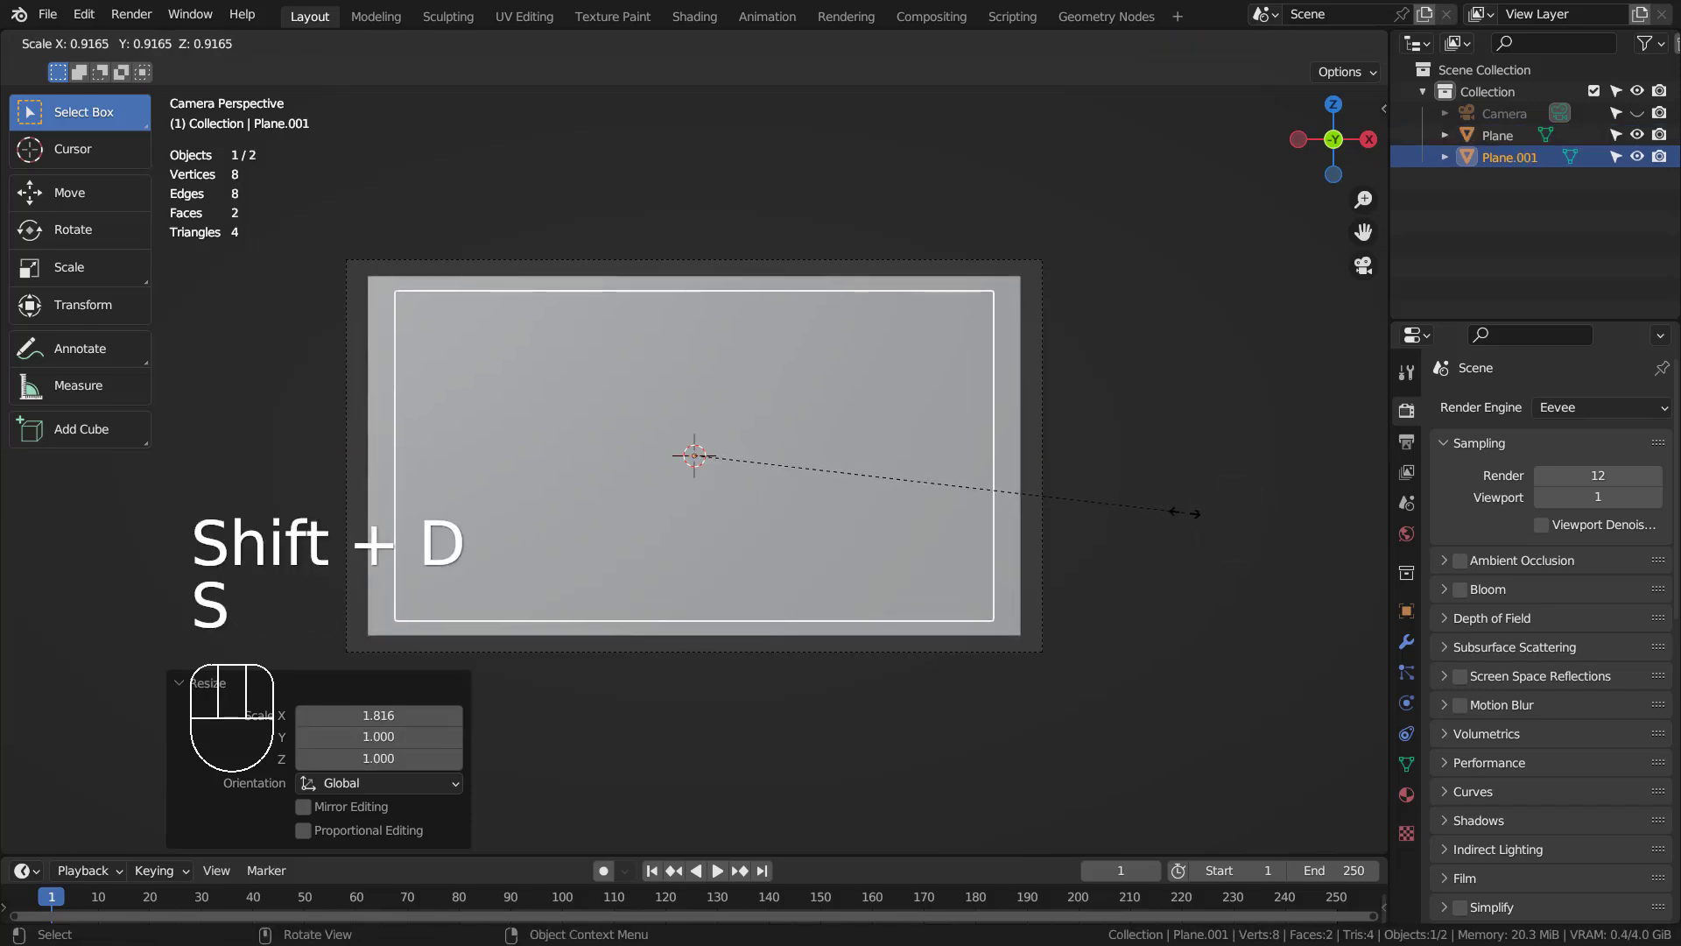
pyautogui.rightClick(1190, 512)
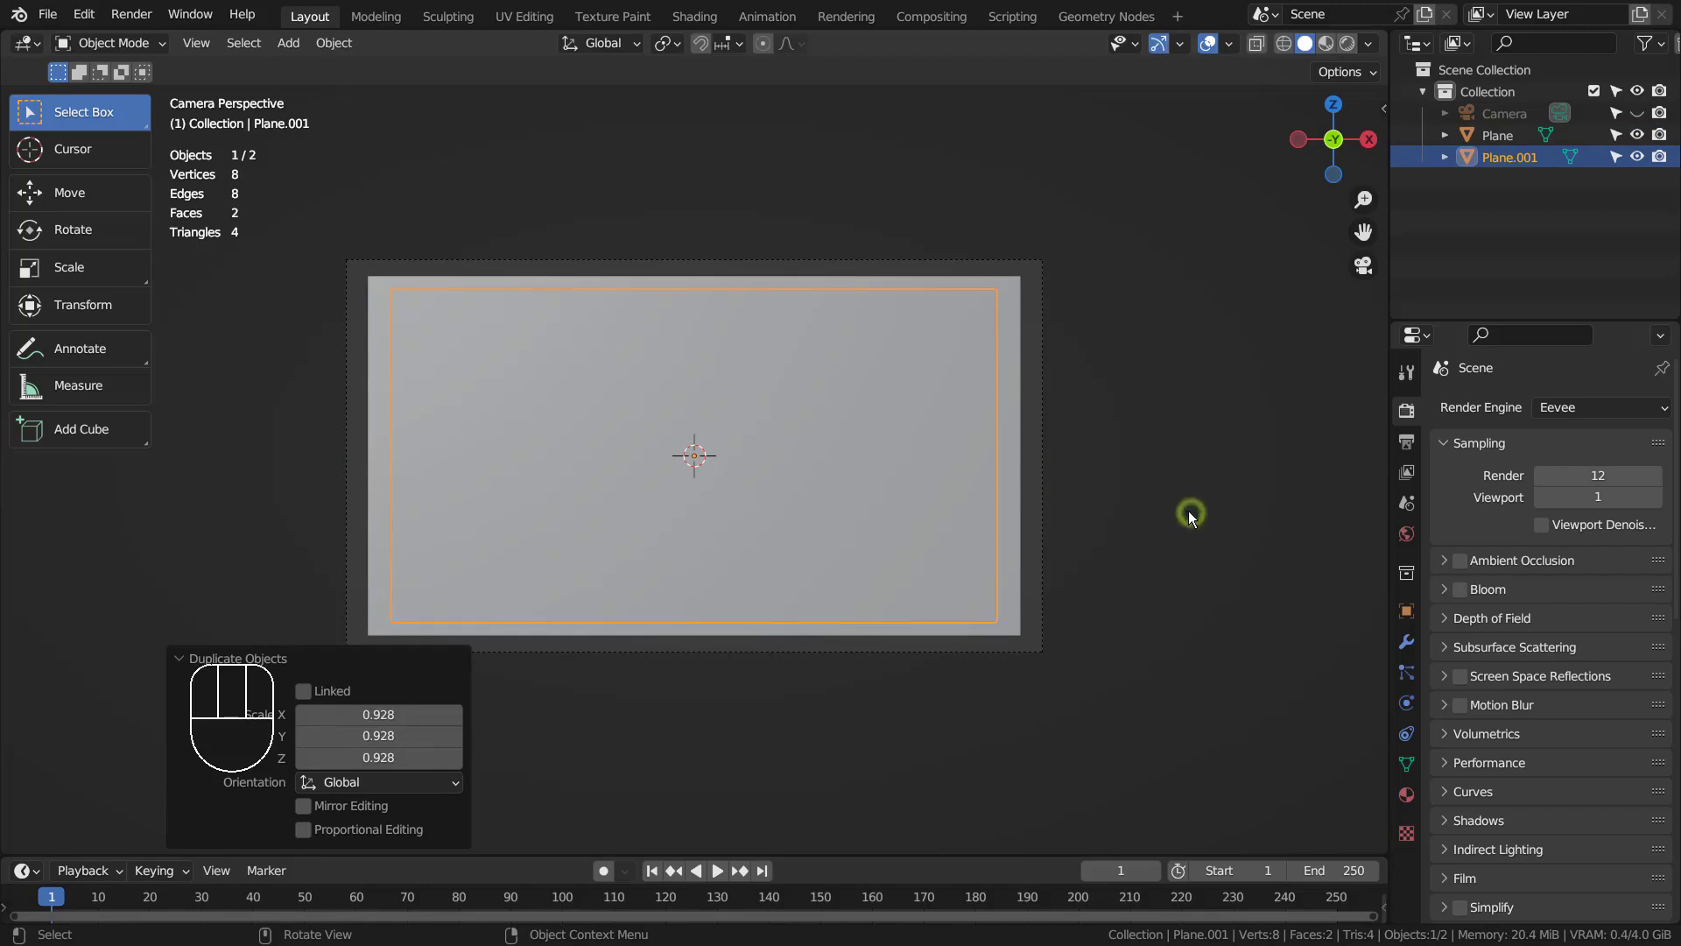
pyautogui.hotkey('ctrl', 'z')
# Apply all transforms to the plane, and duplicate it with the copy scaled to about 0.93
pyautogui.hotkey('ctrl', 'a')
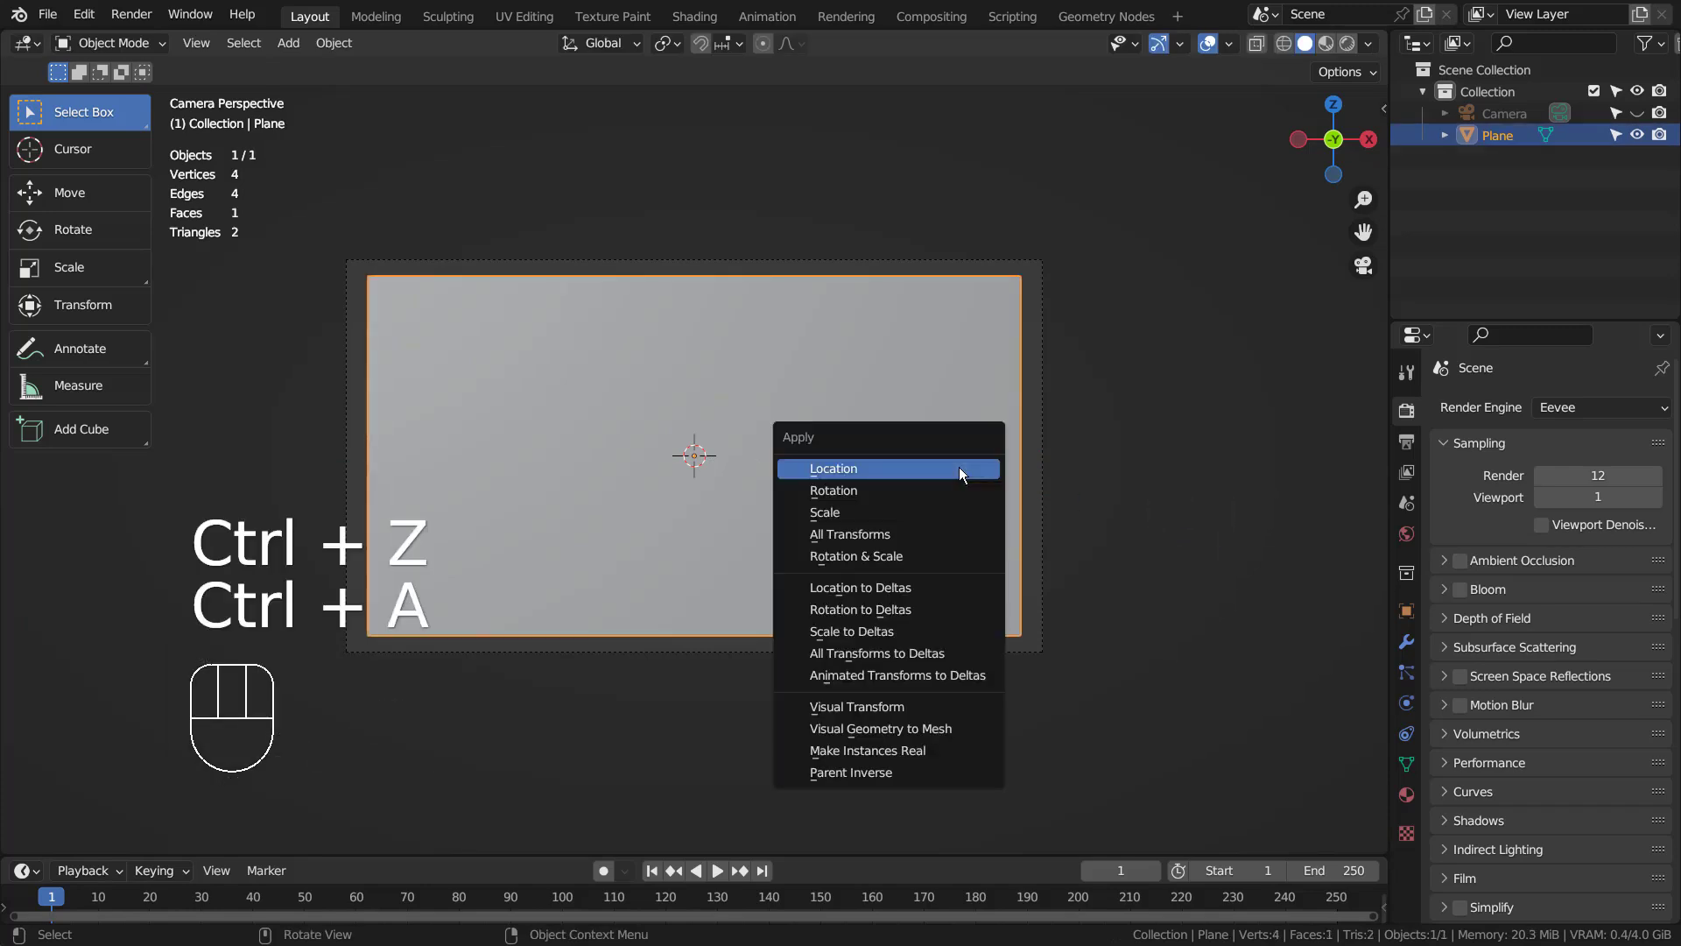
pyautogui.click(937, 530)
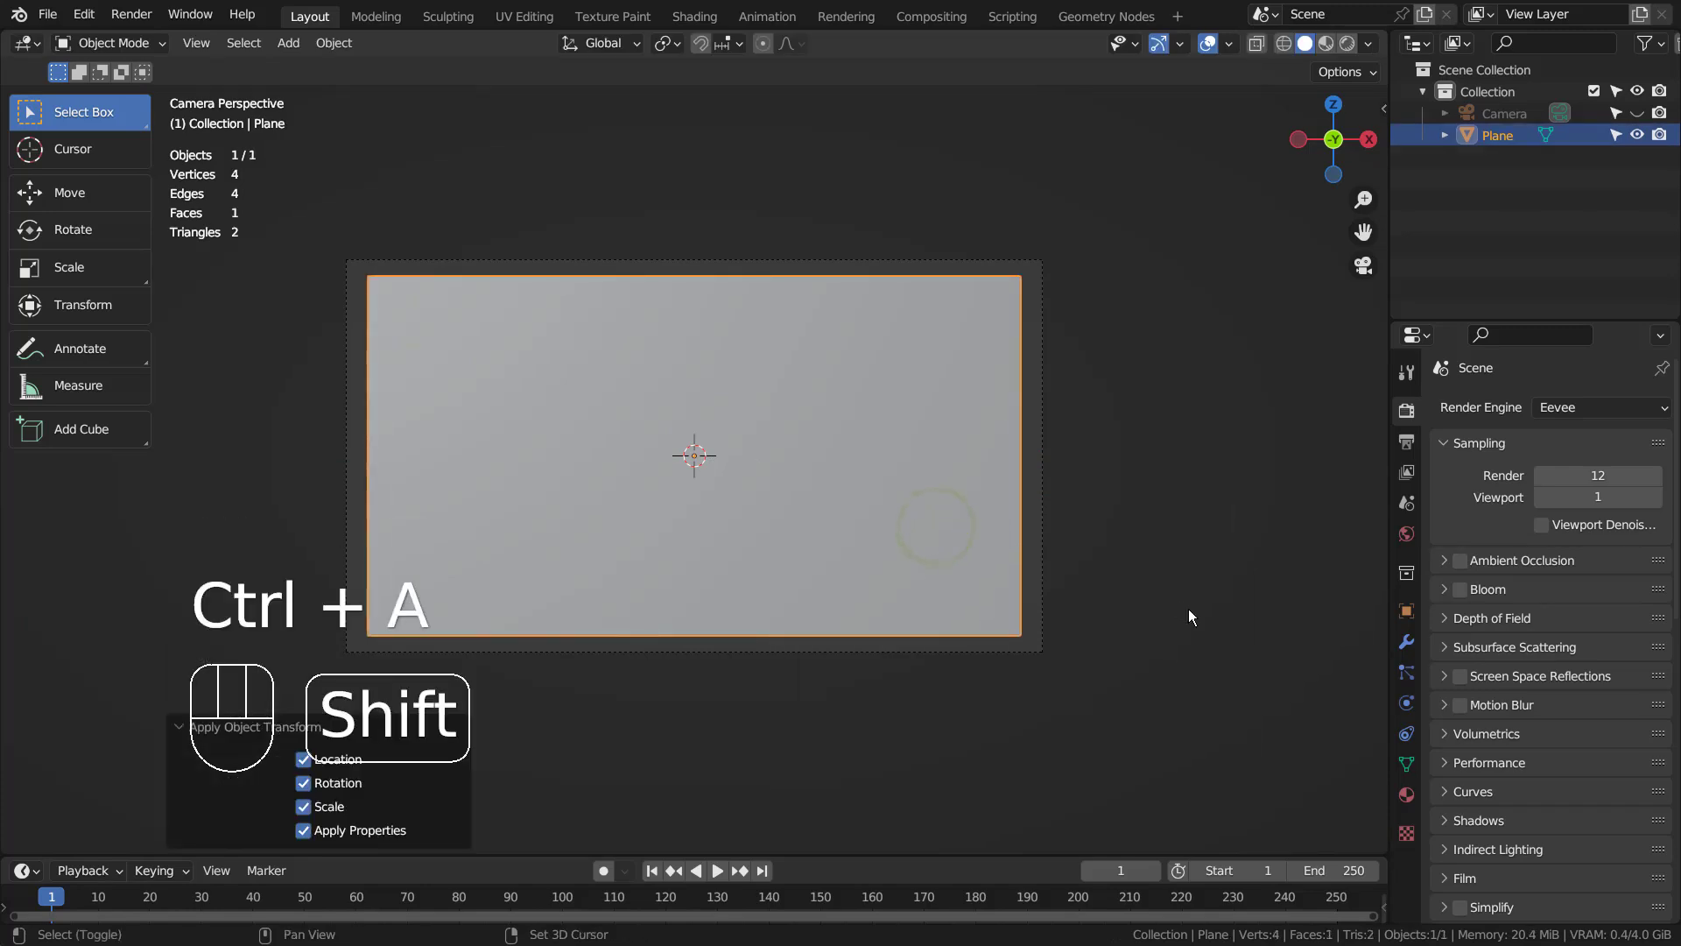
pyautogui.hotkey('shift', 'd')
pyautogui.press('s')
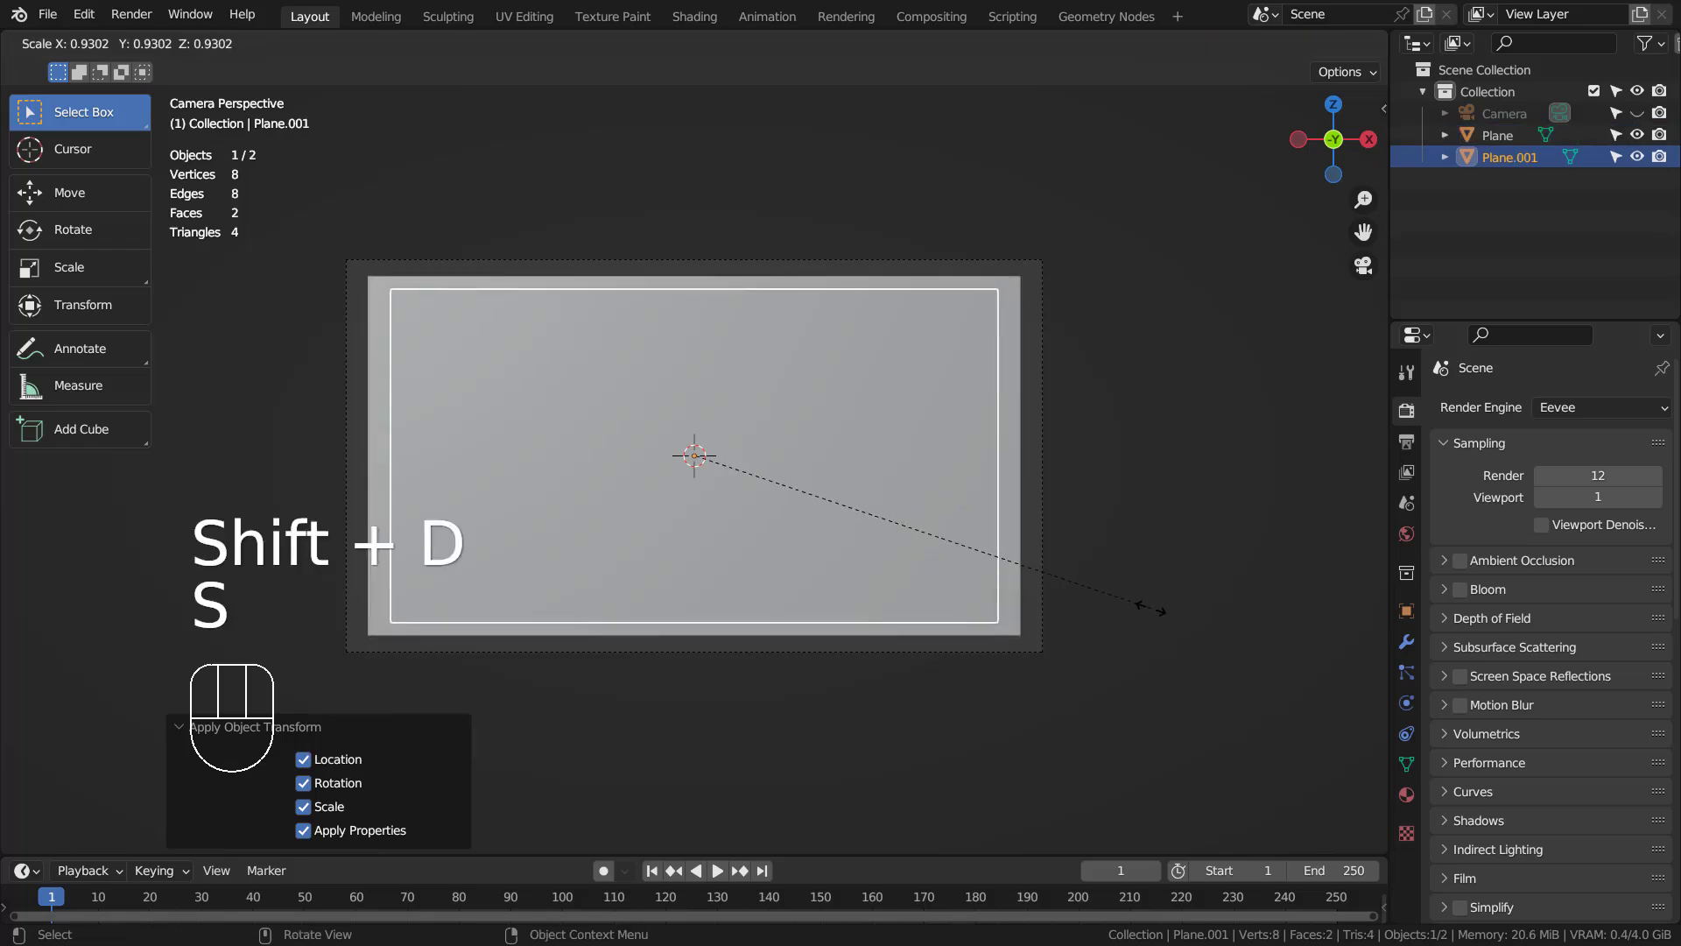
pyautogui.click(1152, 610)
# Scale the duplicated plane down slightly along Z to even out the border around it
pyautogui.press('s')
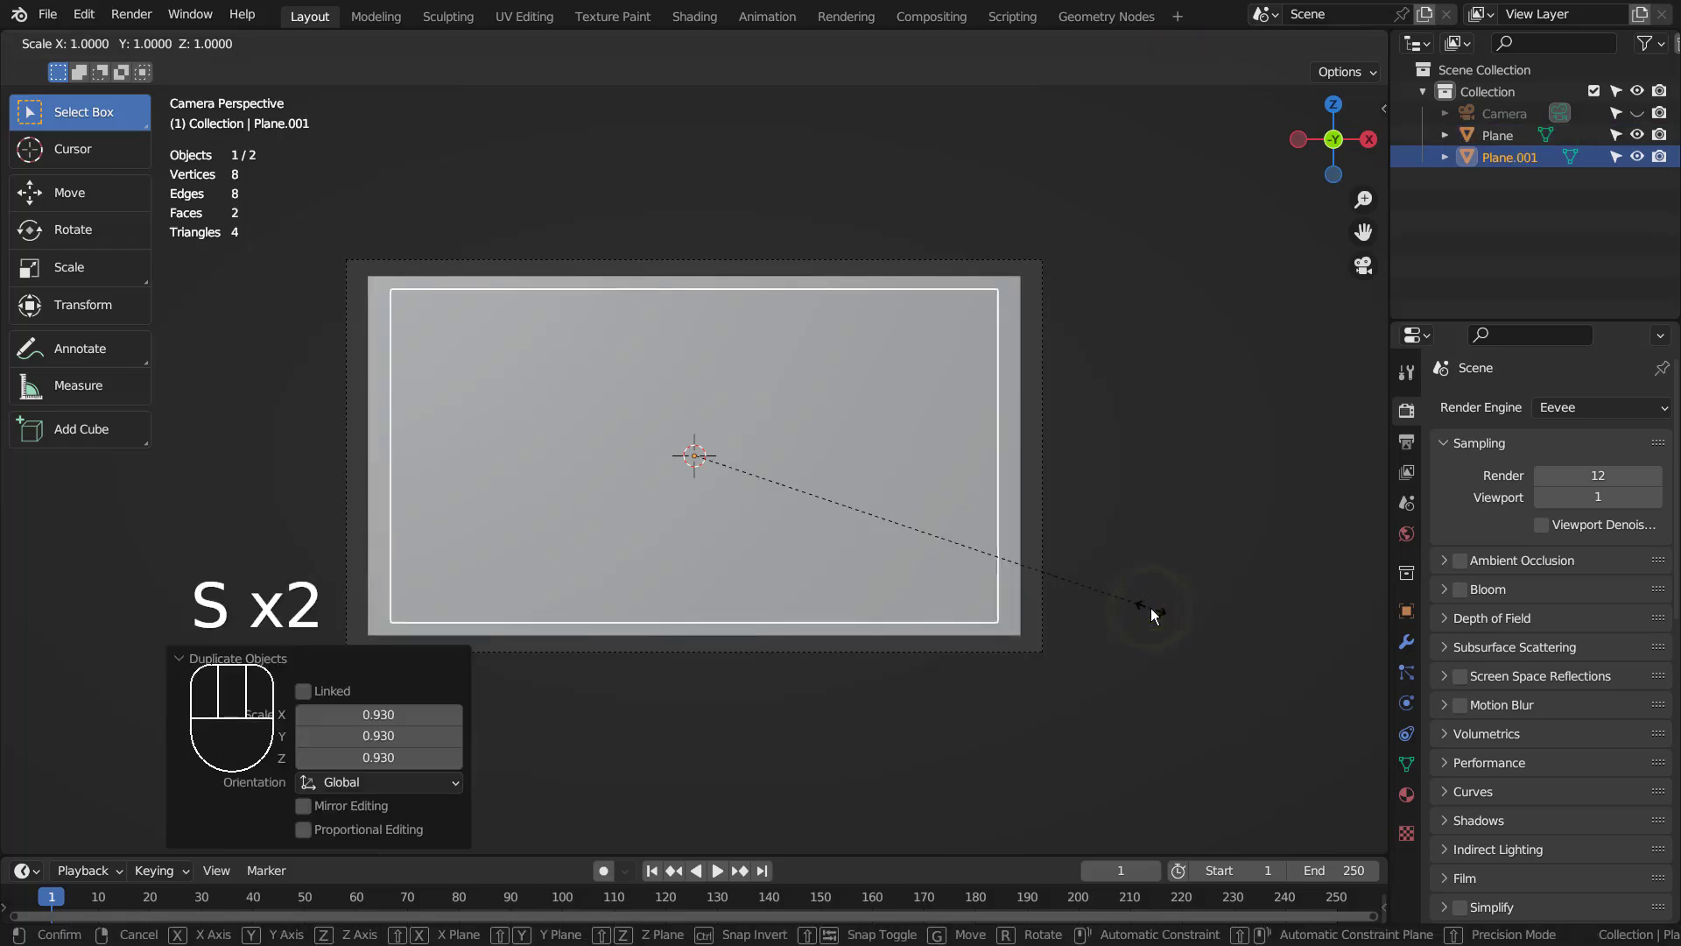
pyautogui.press('x')
pyautogui.press('z')
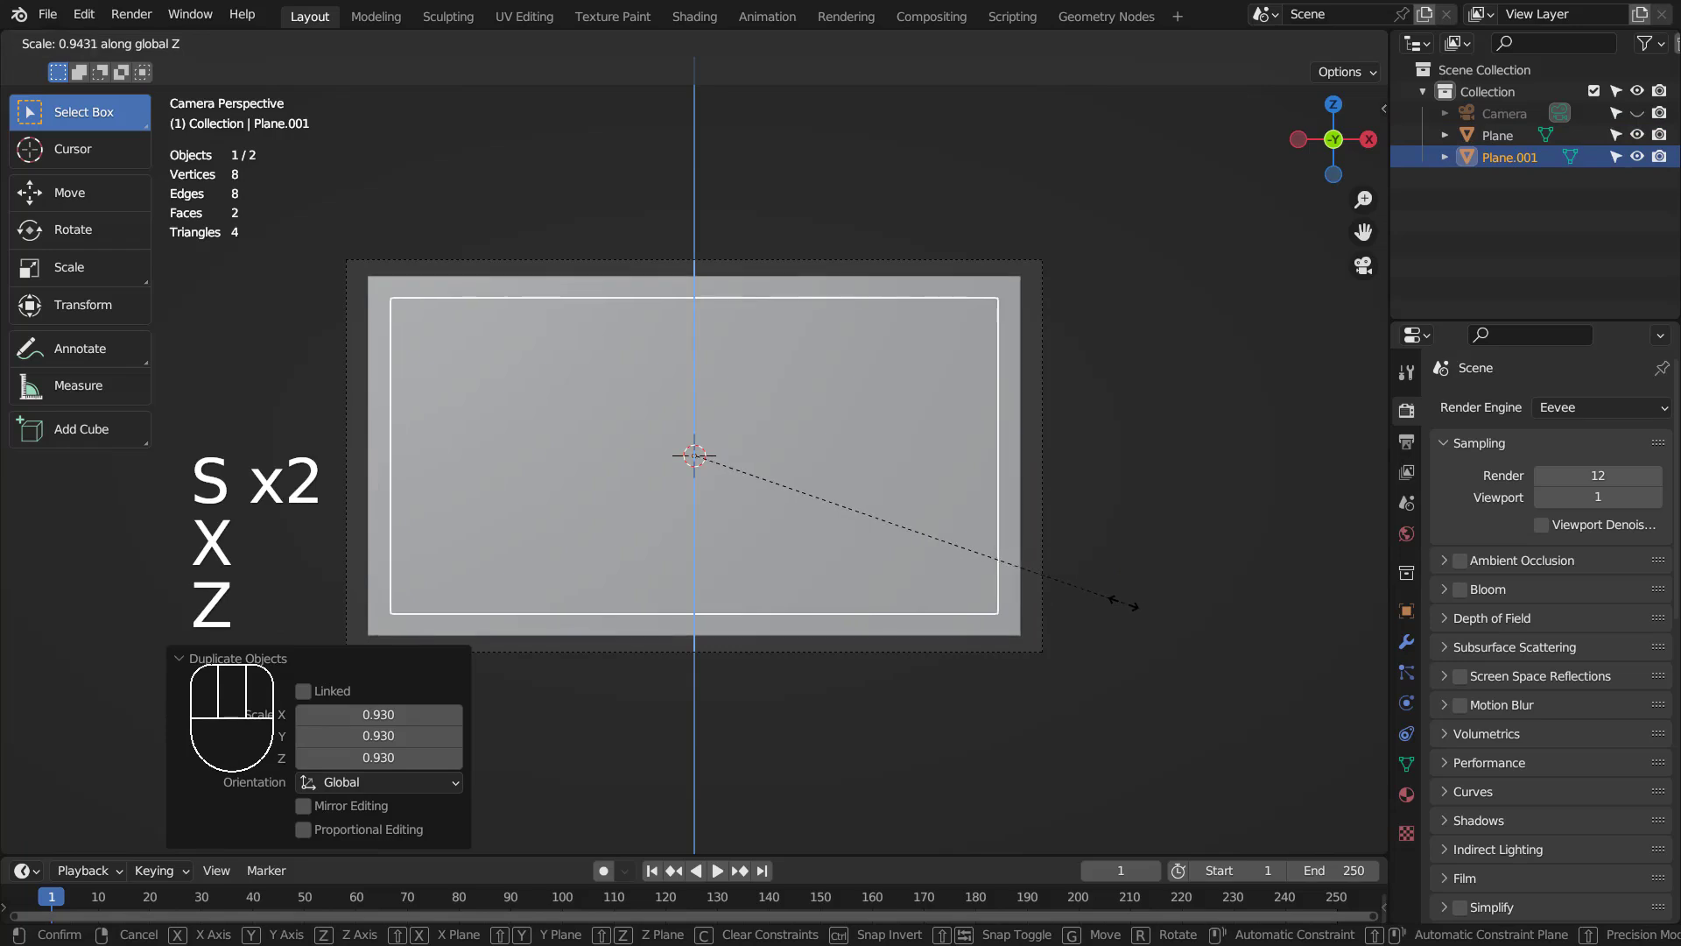
pyautogui.click(1130, 601)
pyautogui.click(1175, 580)
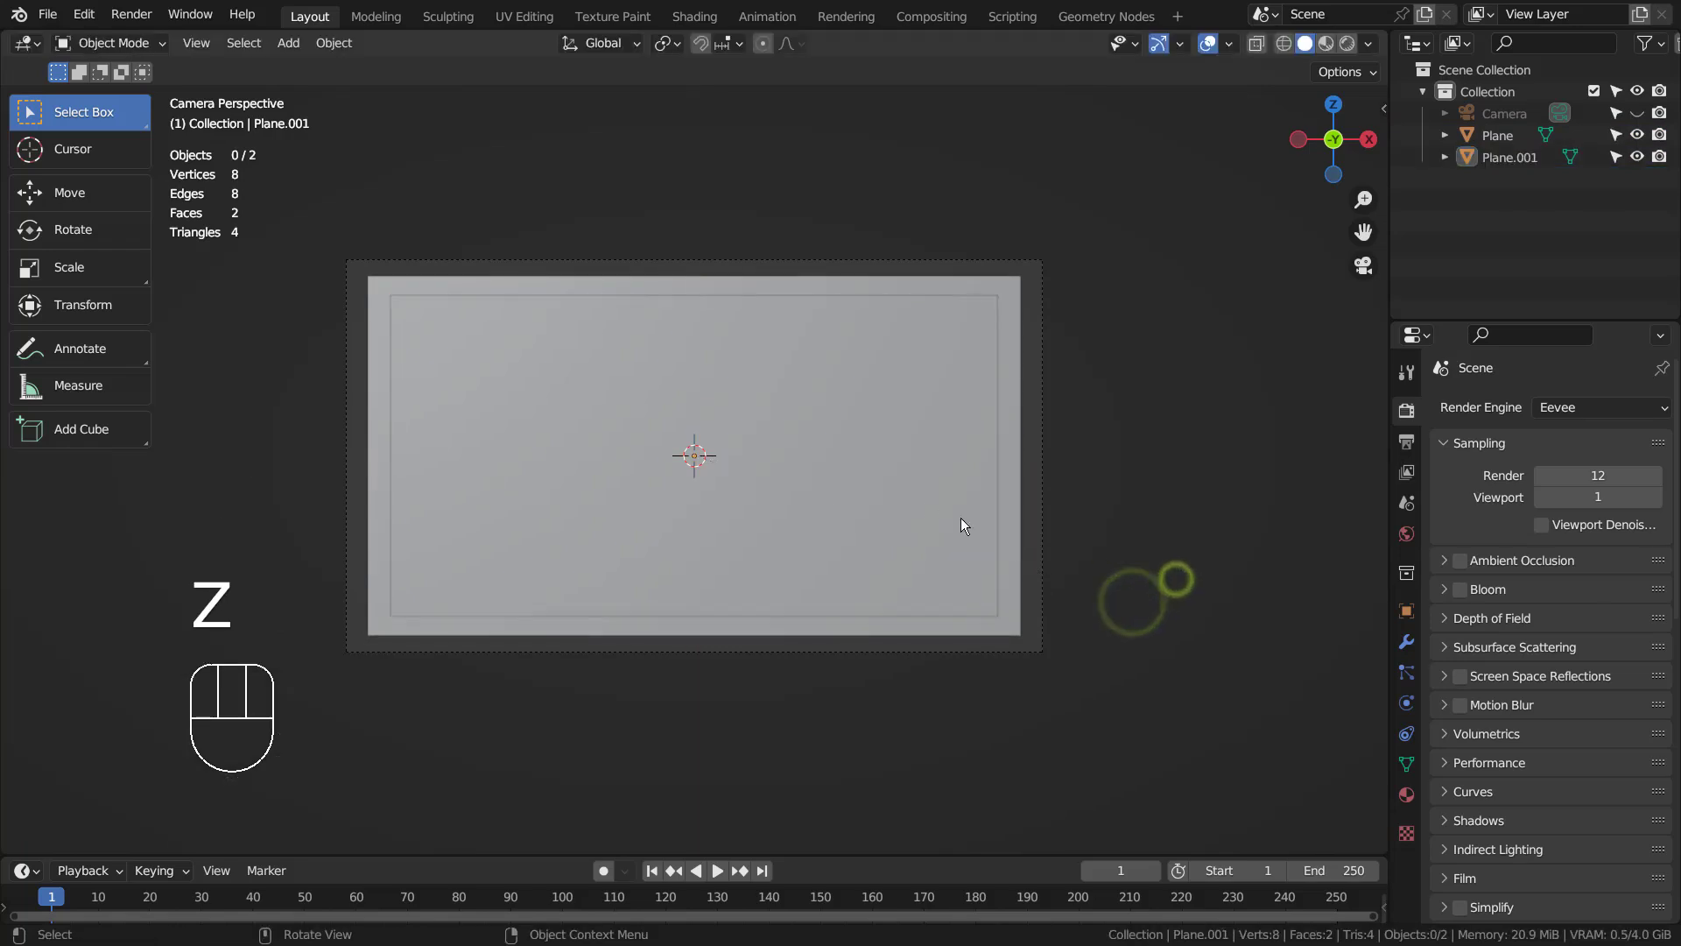
# Move the inner plane about -0.56 m along Y in the right view, and return to the camera view
pyautogui.click(923, 501)
pyautogui.press('KP_3')
pyautogui.press('g')
pyautogui.press('y')
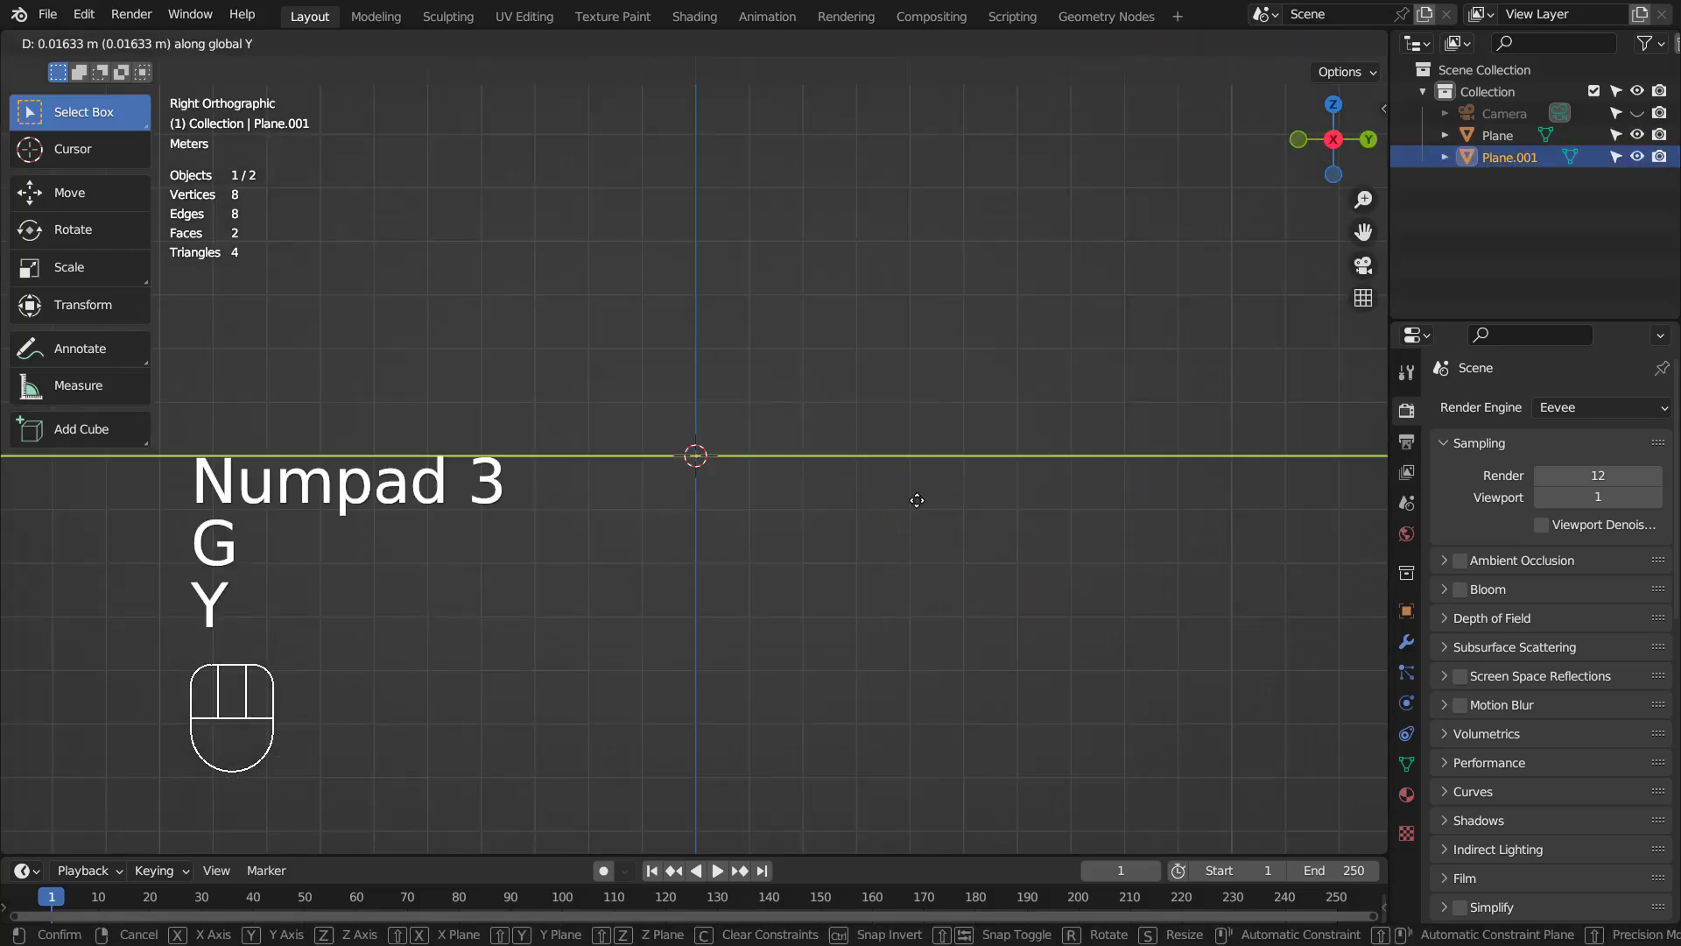
pyautogui.click(895, 499)
pyautogui.press('KP_0')
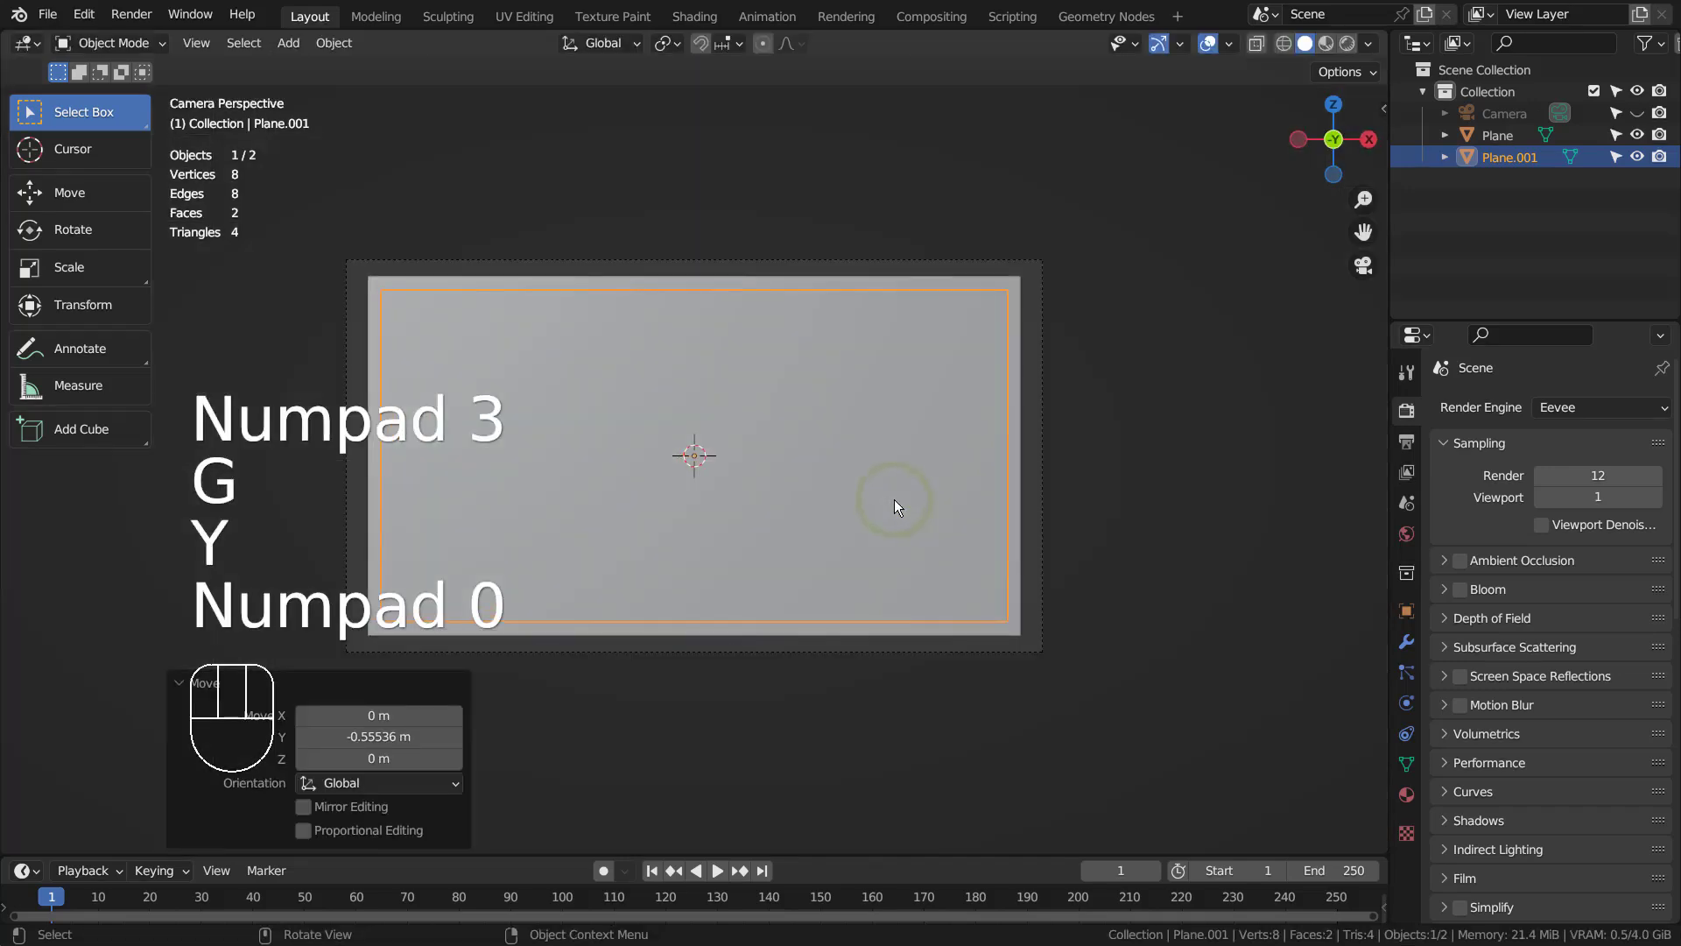
# Switch the render engine to Workbench with rendered viewport shading, and render the two-plane image
pyautogui.click(1306, 366)
pyautogui.click(1600, 407)
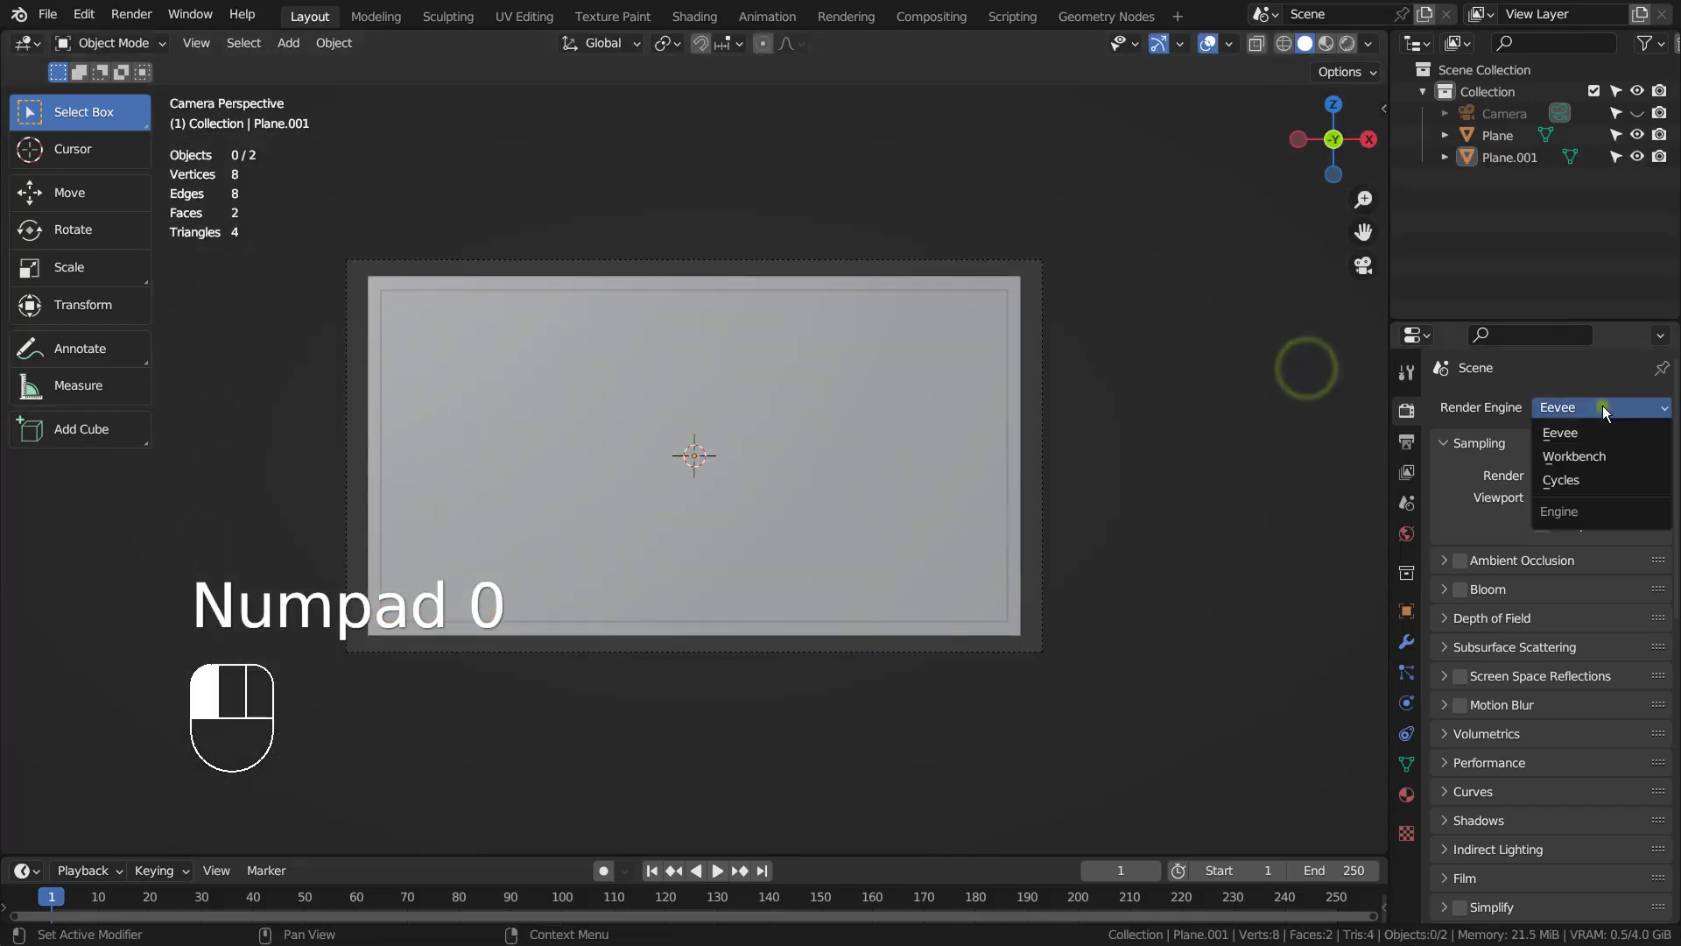
pyautogui.click(1567, 451)
pyautogui.click(1347, 44)
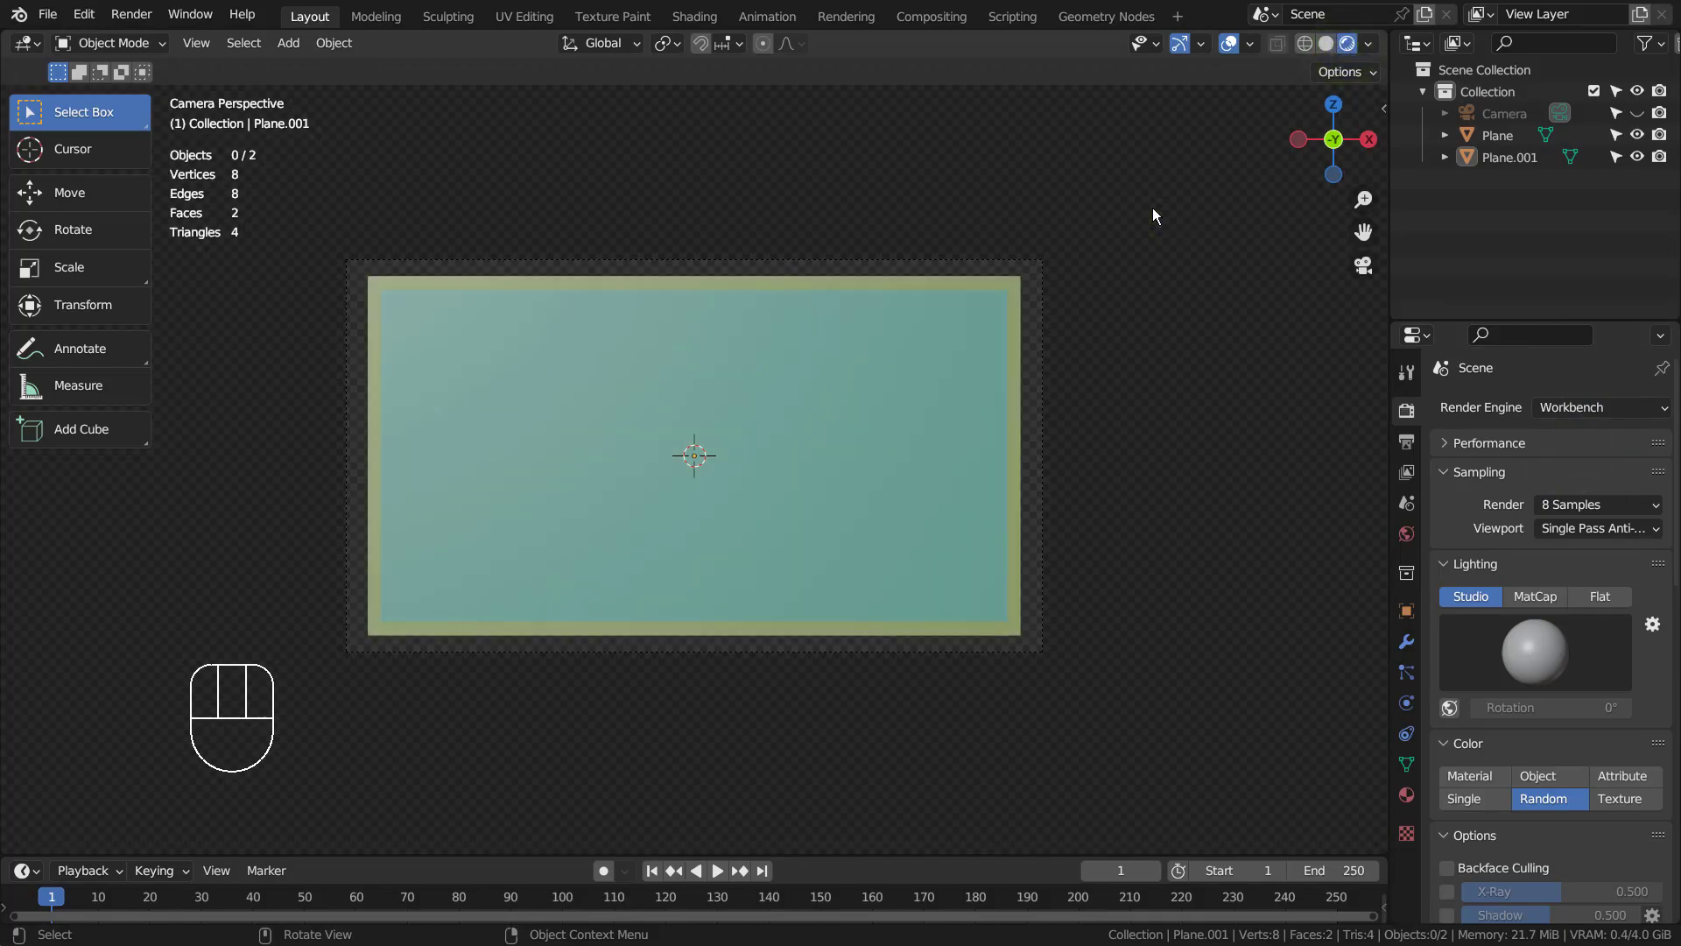
pyautogui.press('F12')
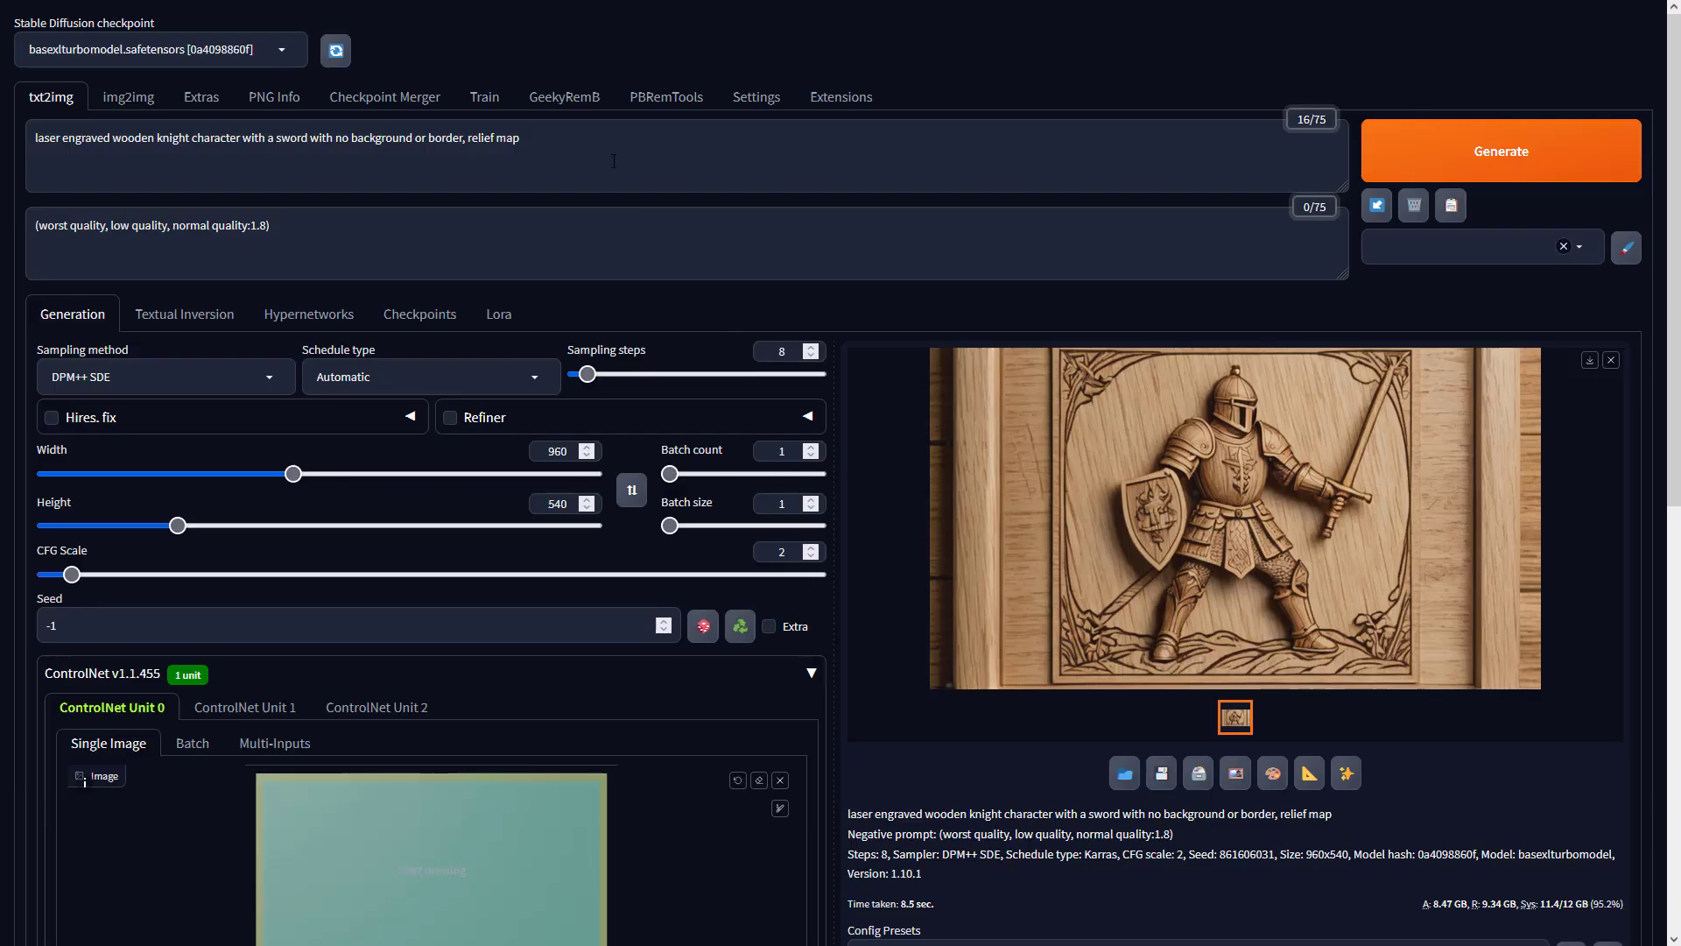
# In Stable Diffusion WebUI, set ControlNet Unit 0 to Depth with preprocessor none and model sai_xl_depth_256lora [73ad23d1]
pyautogui.click(614, 159)
pyautogui.click(577, 225)
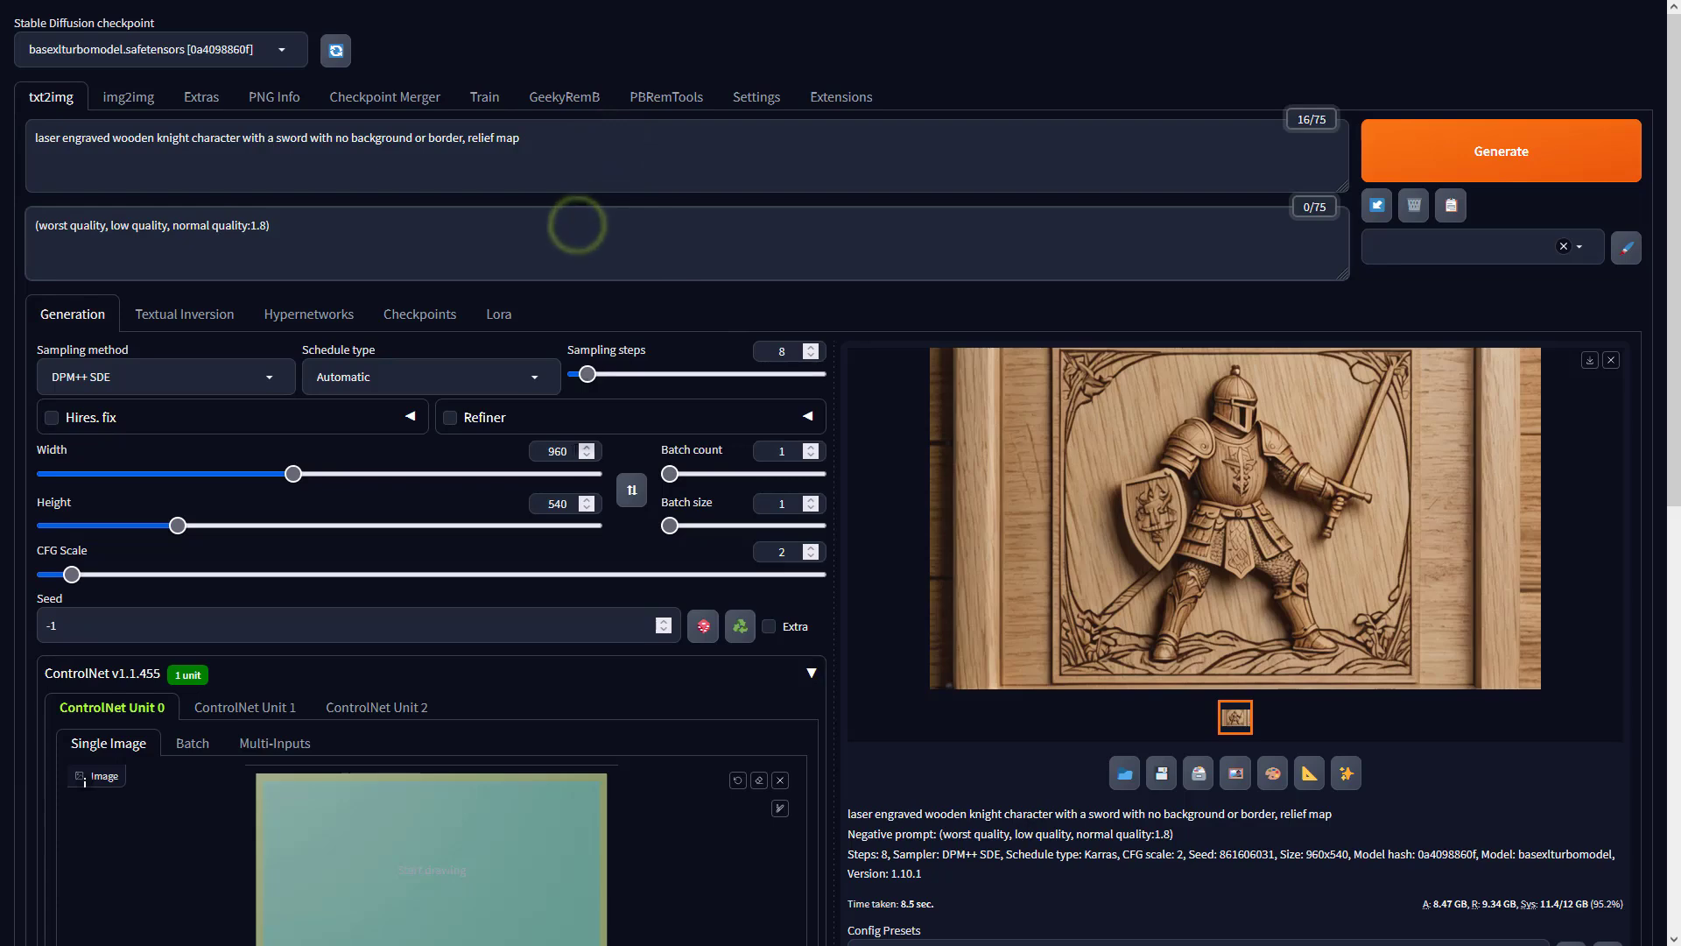
pyautogui.scroll(-5, 895, 865)
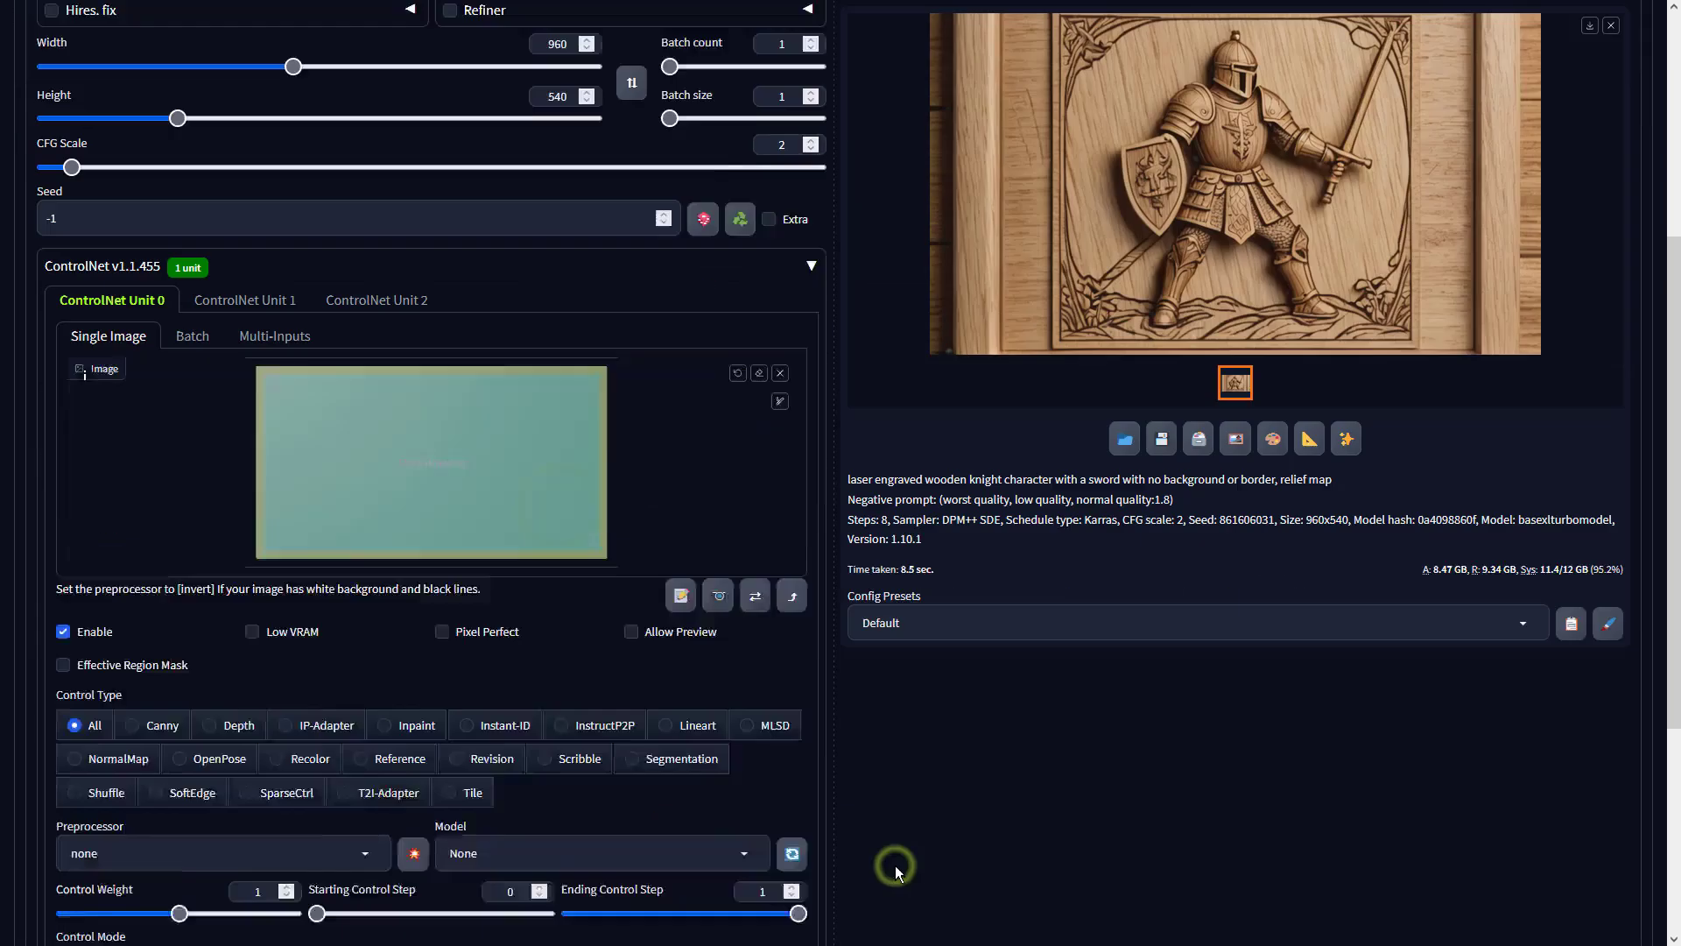
pyautogui.scroll(-2, 895, 865)
pyautogui.click(213, 592)
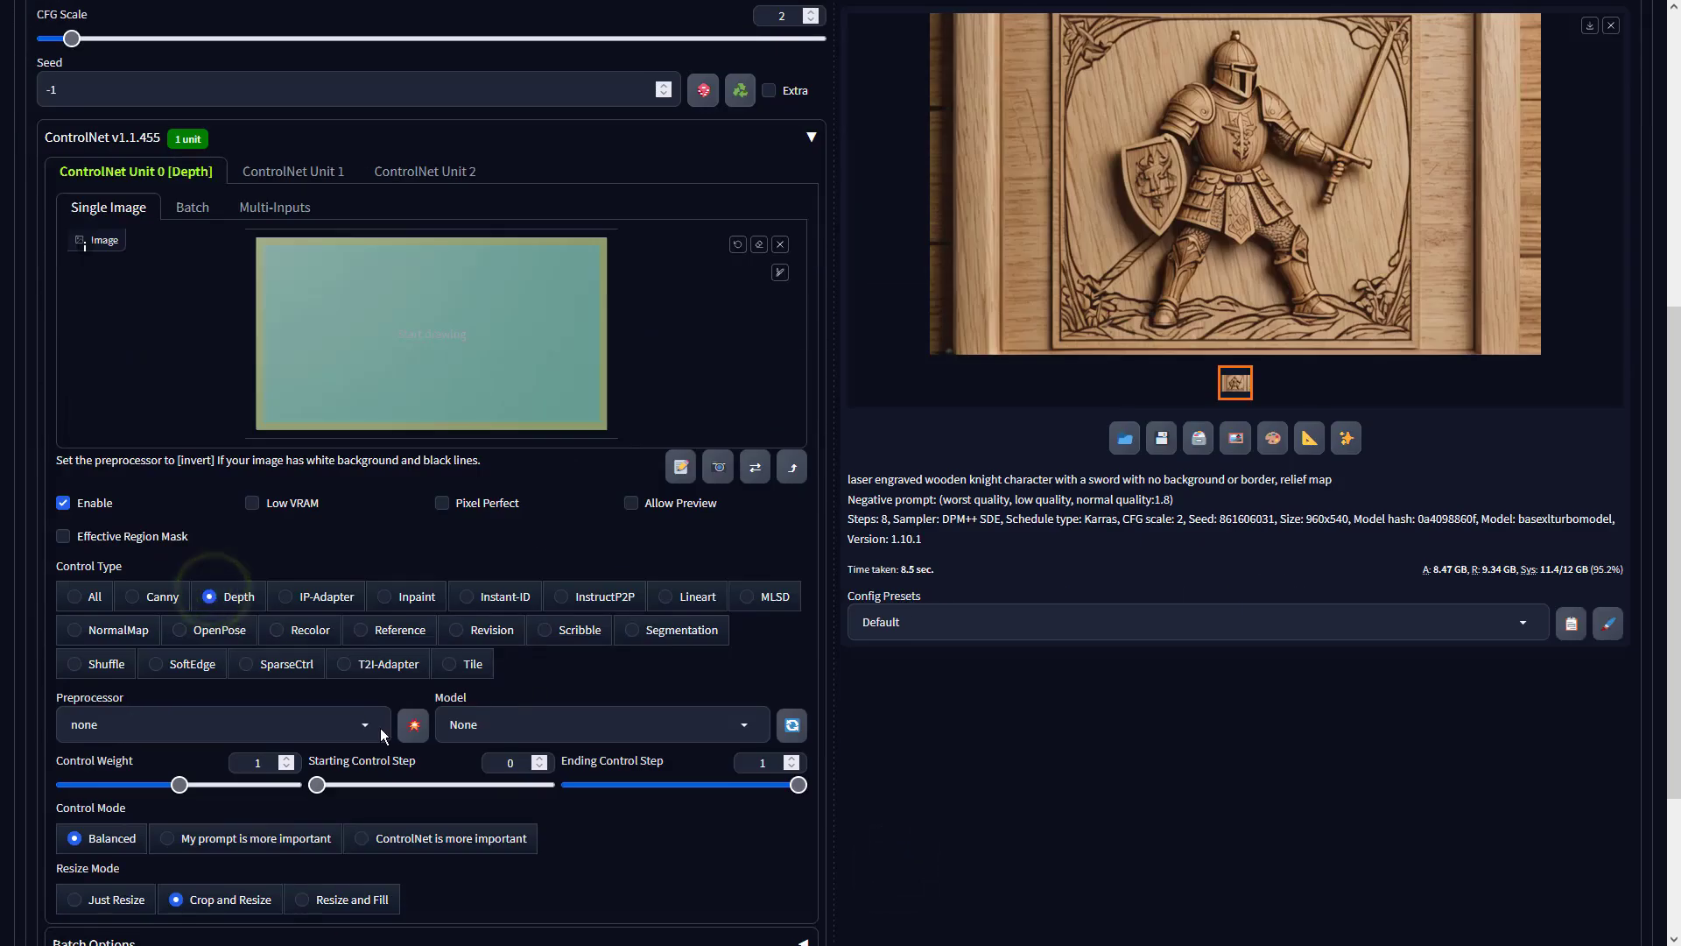
pyautogui.click(364, 723)
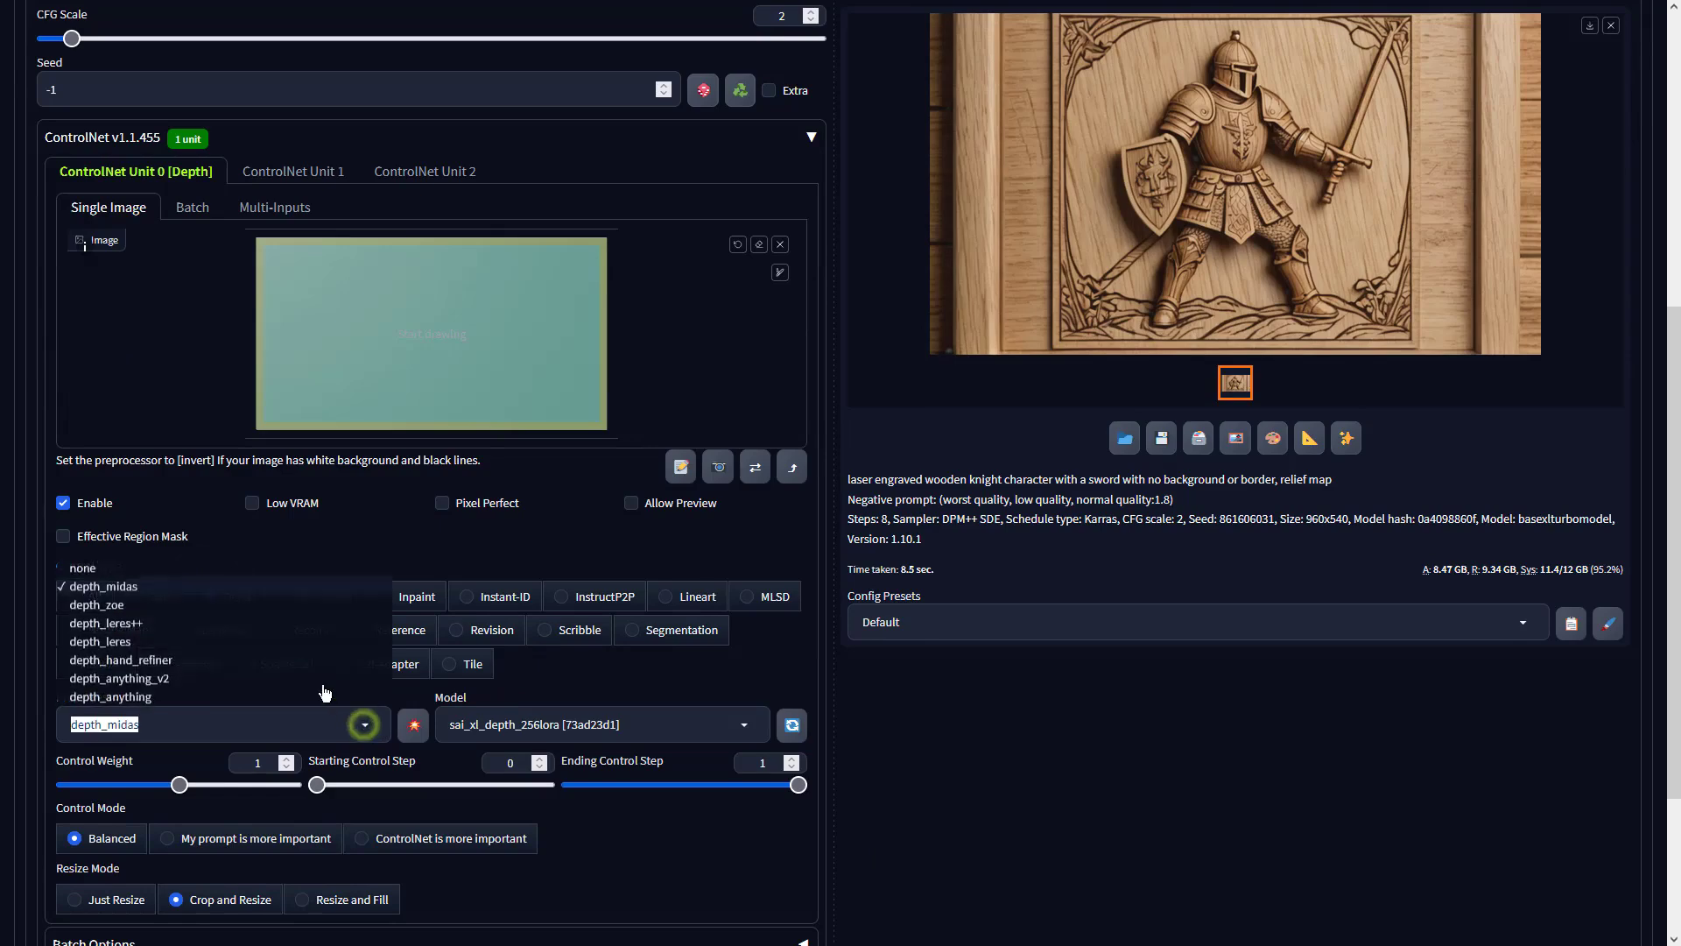
pyautogui.click(87, 569)
pyautogui.click(534, 714)
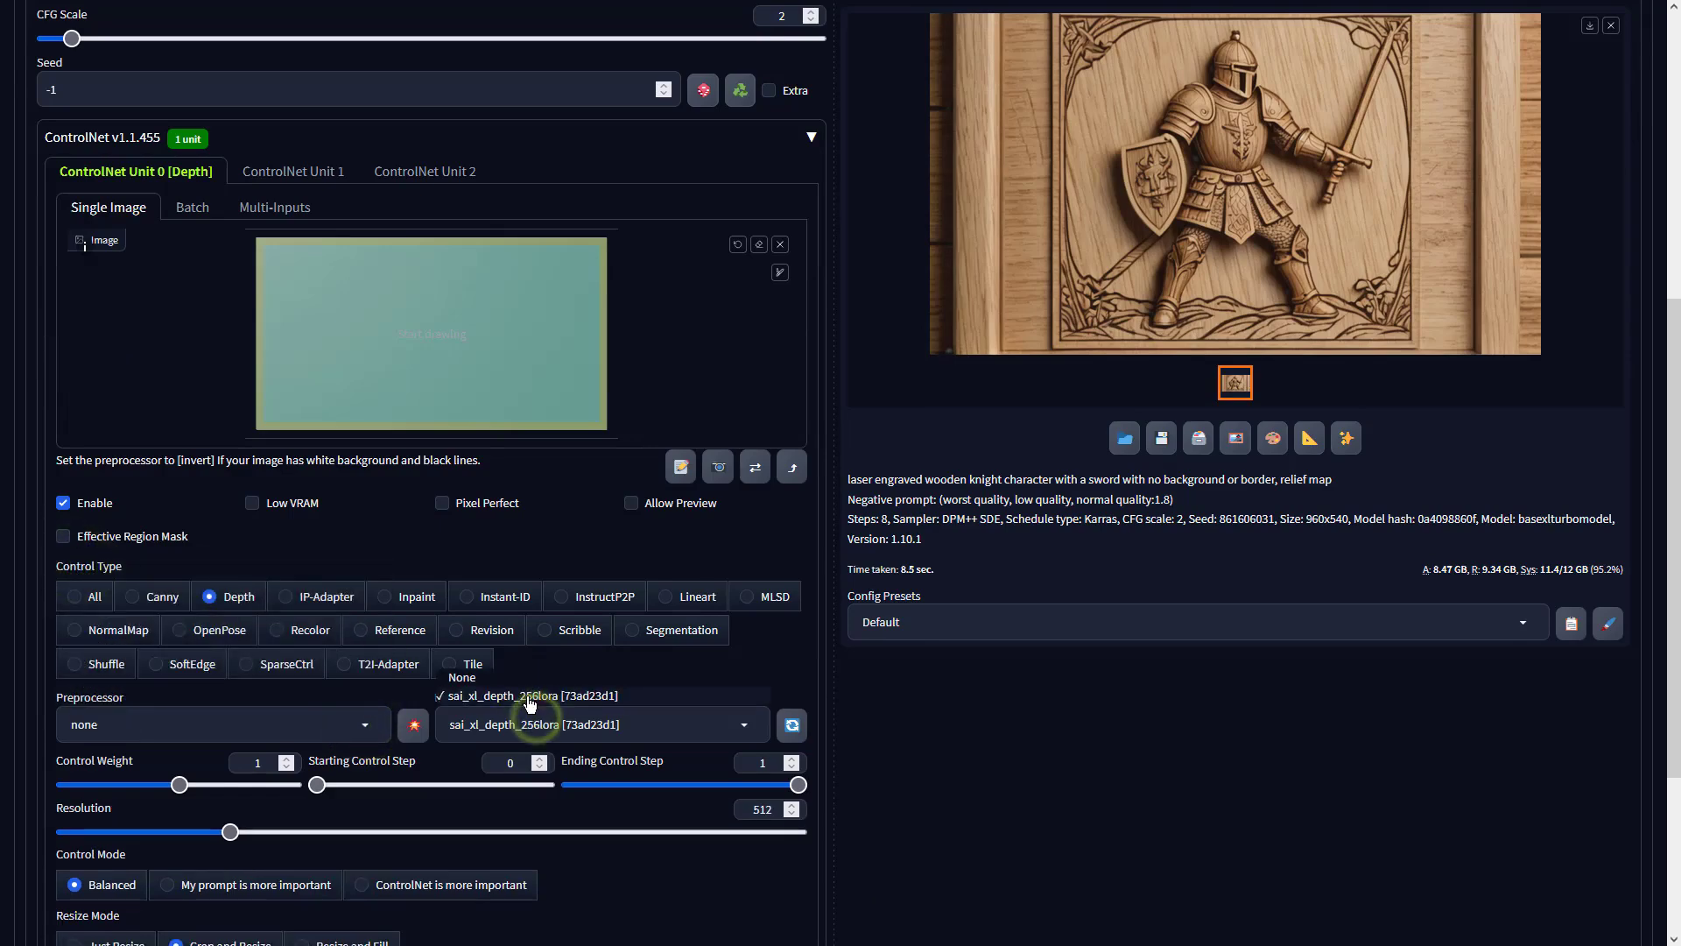
pyautogui.click(1149, 550)
# Generate the knight image with the depth ControlNet, and inspect the outputs at full size
pyautogui.scroll(6, 1149, 550)
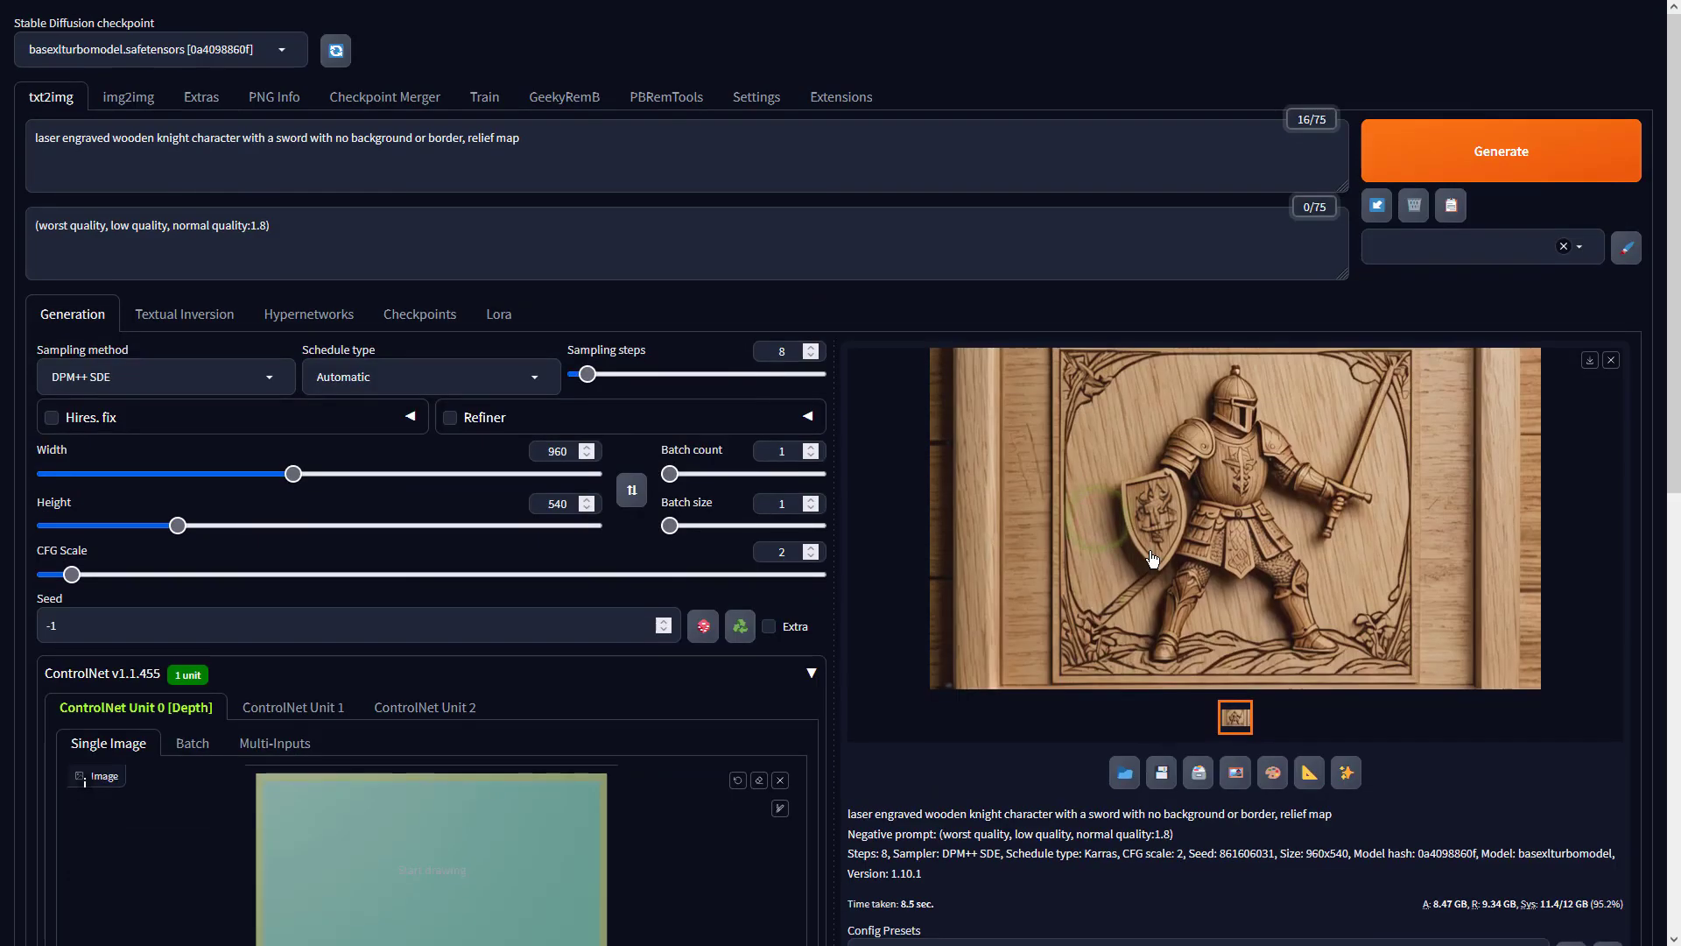
pyautogui.click(1484, 166)
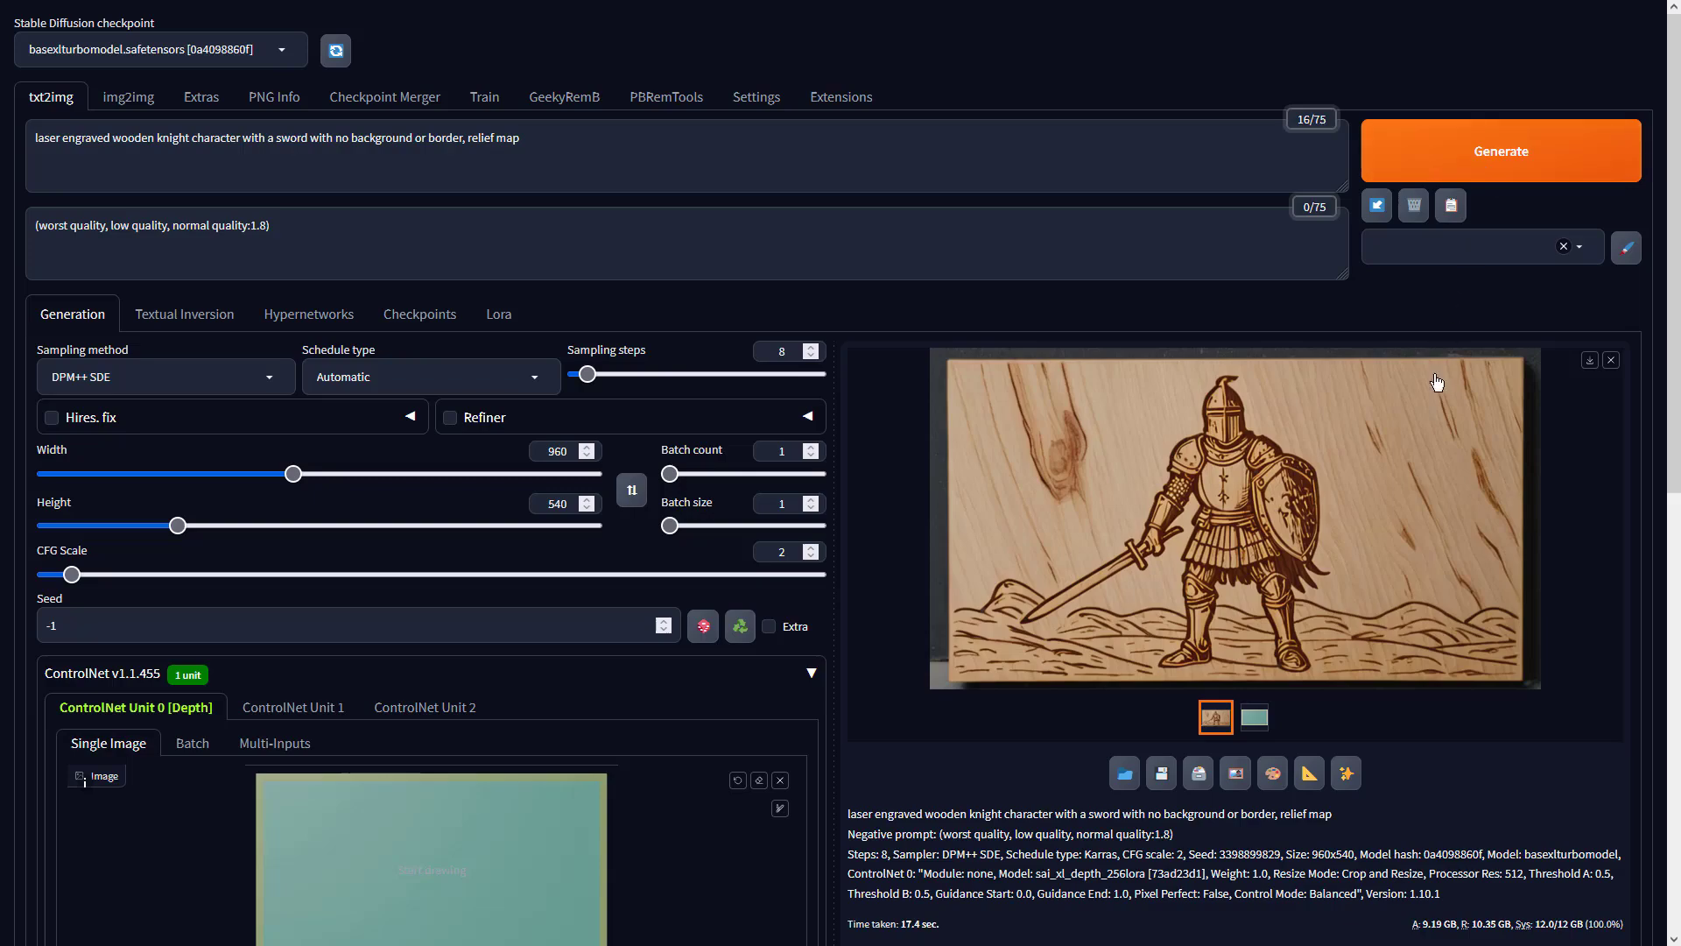
pyautogui.click(1431, 400)
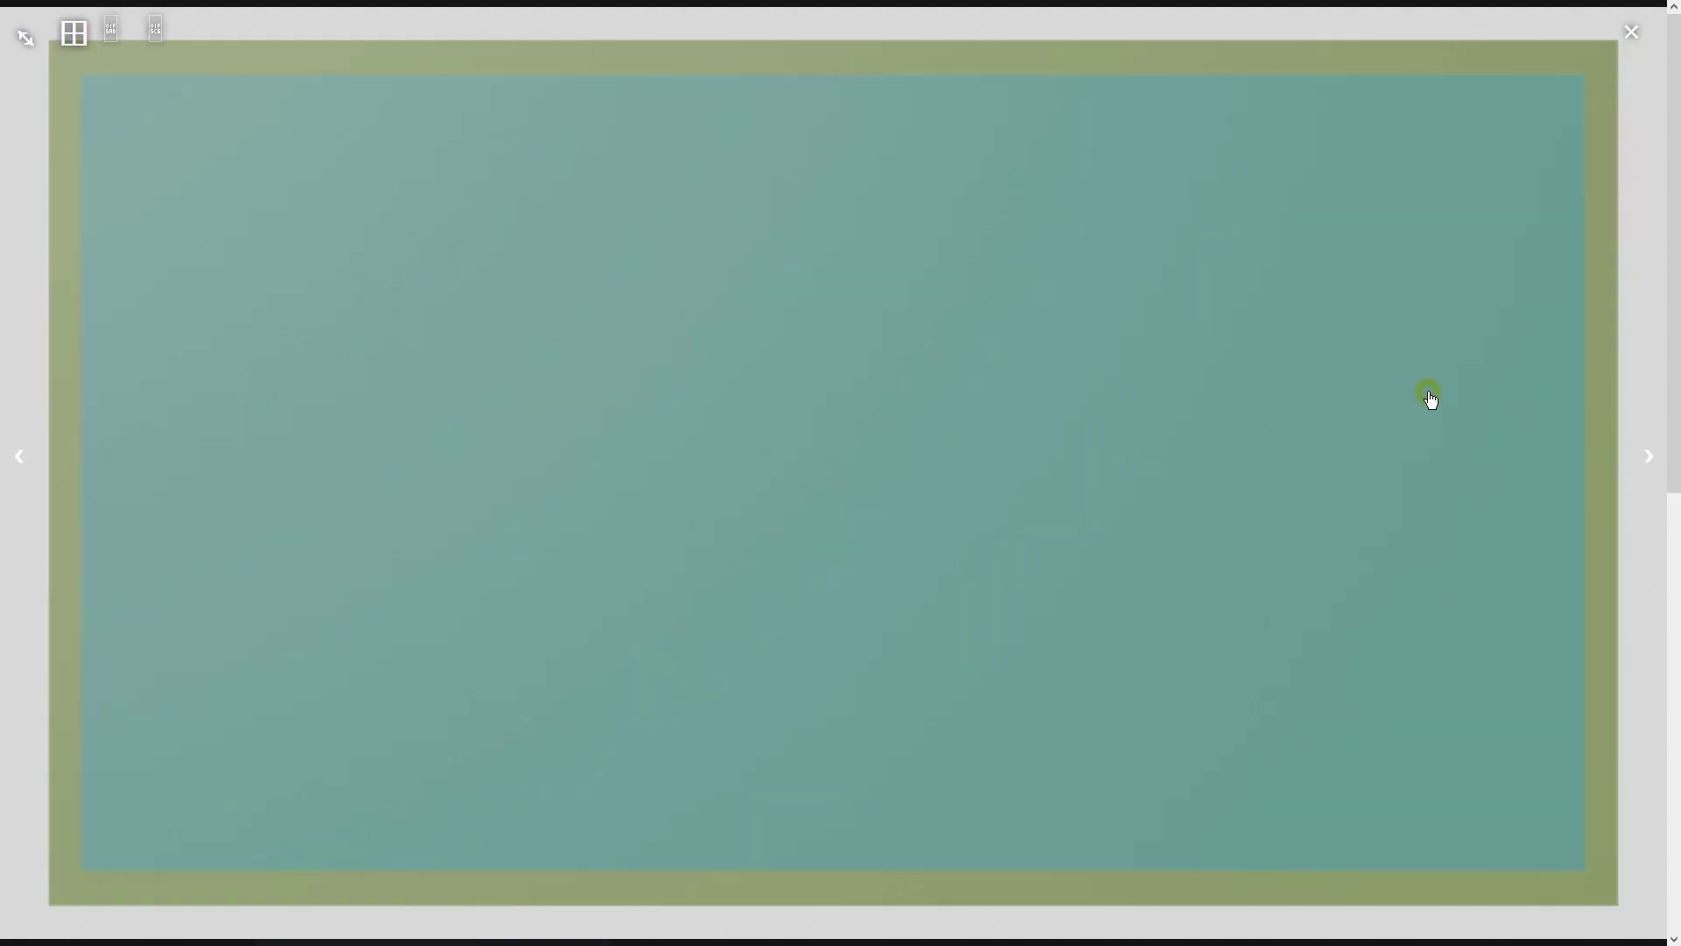
pyautogui.click(1645, 456)
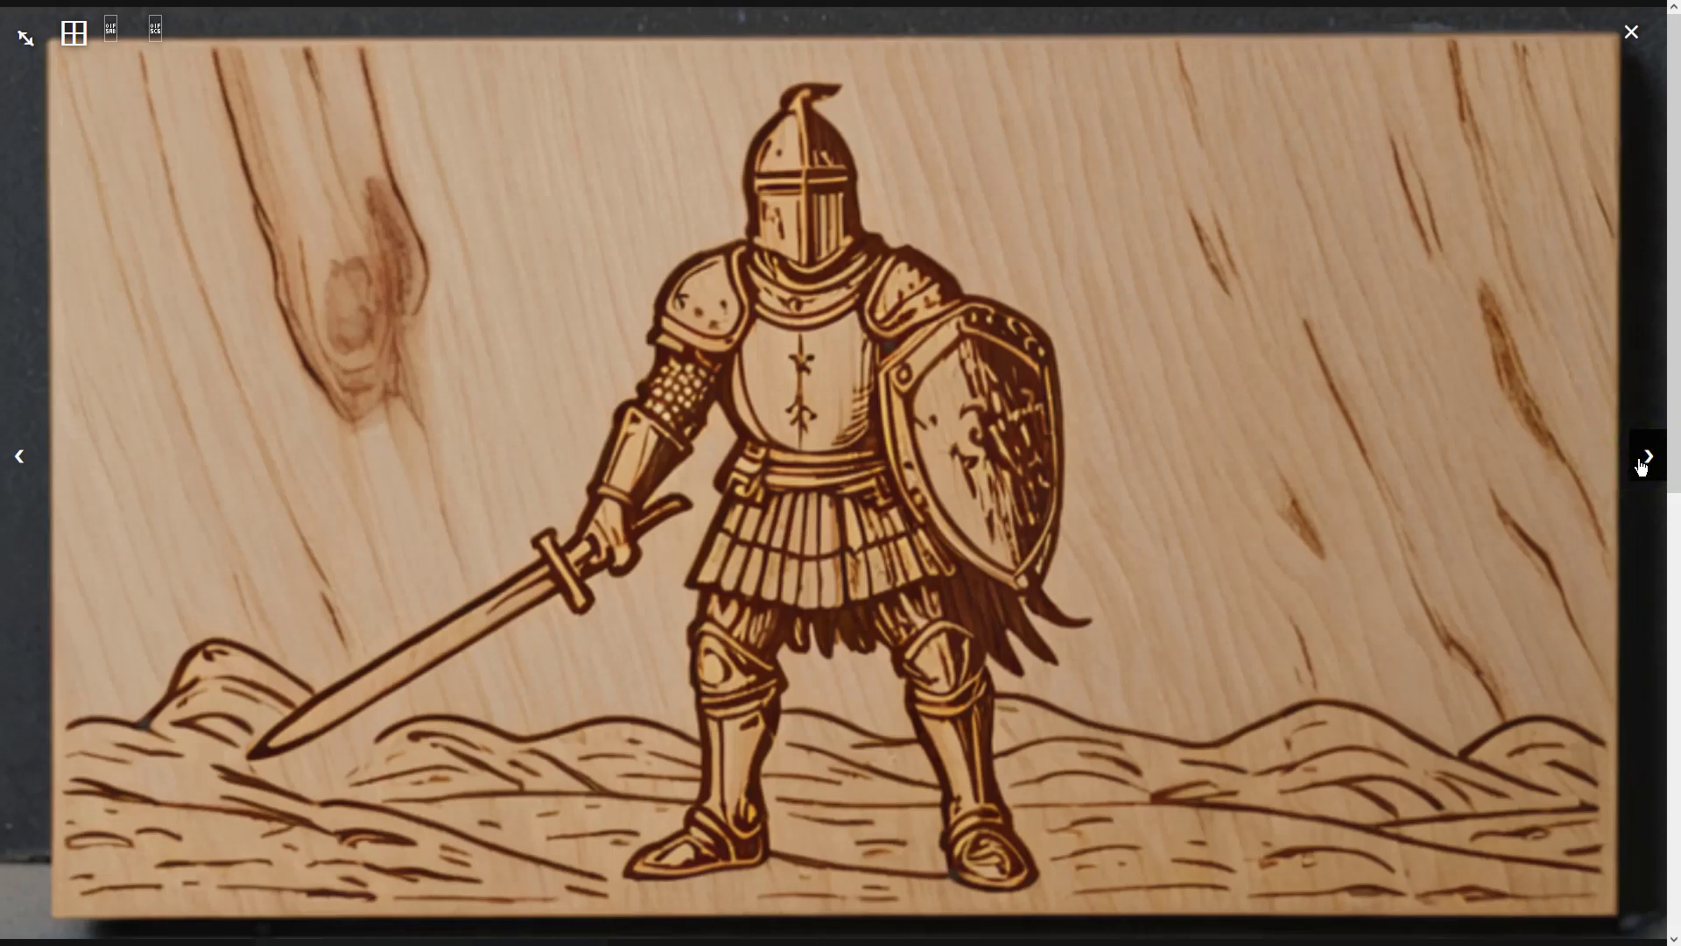
pyautogui.click(1506, 444)
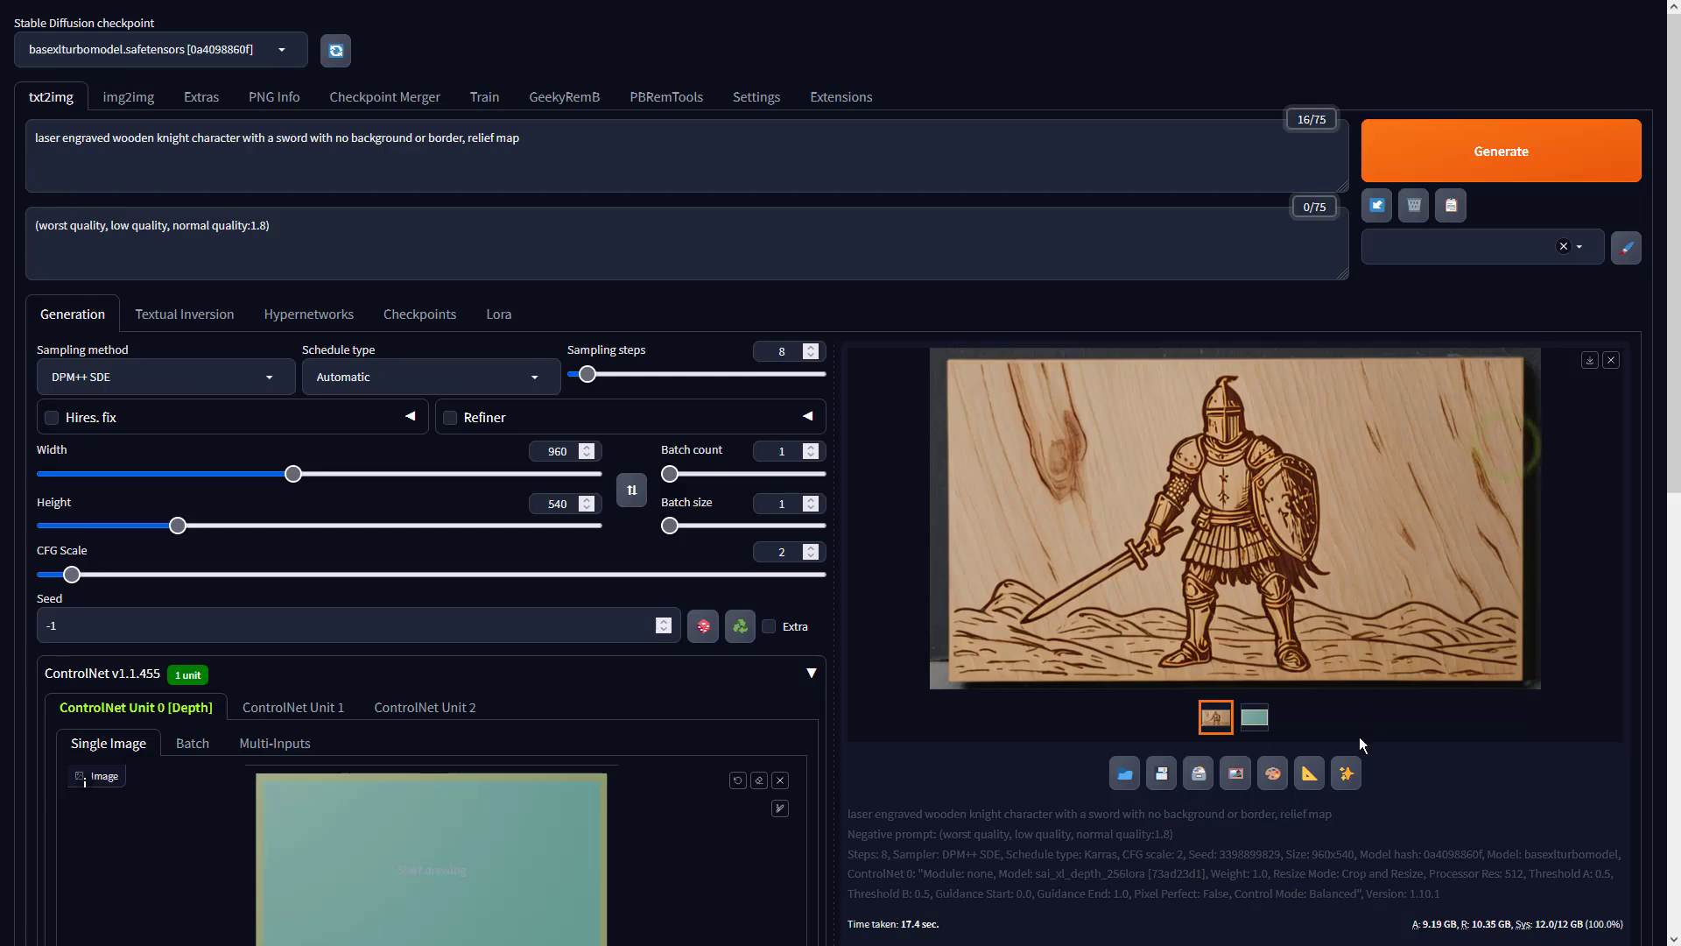
# Send the generated knight image to img2img, and set batch count 4, CFG scale 2 and sampling method DPM++ SDE
pyautogui.click(1234, 772)
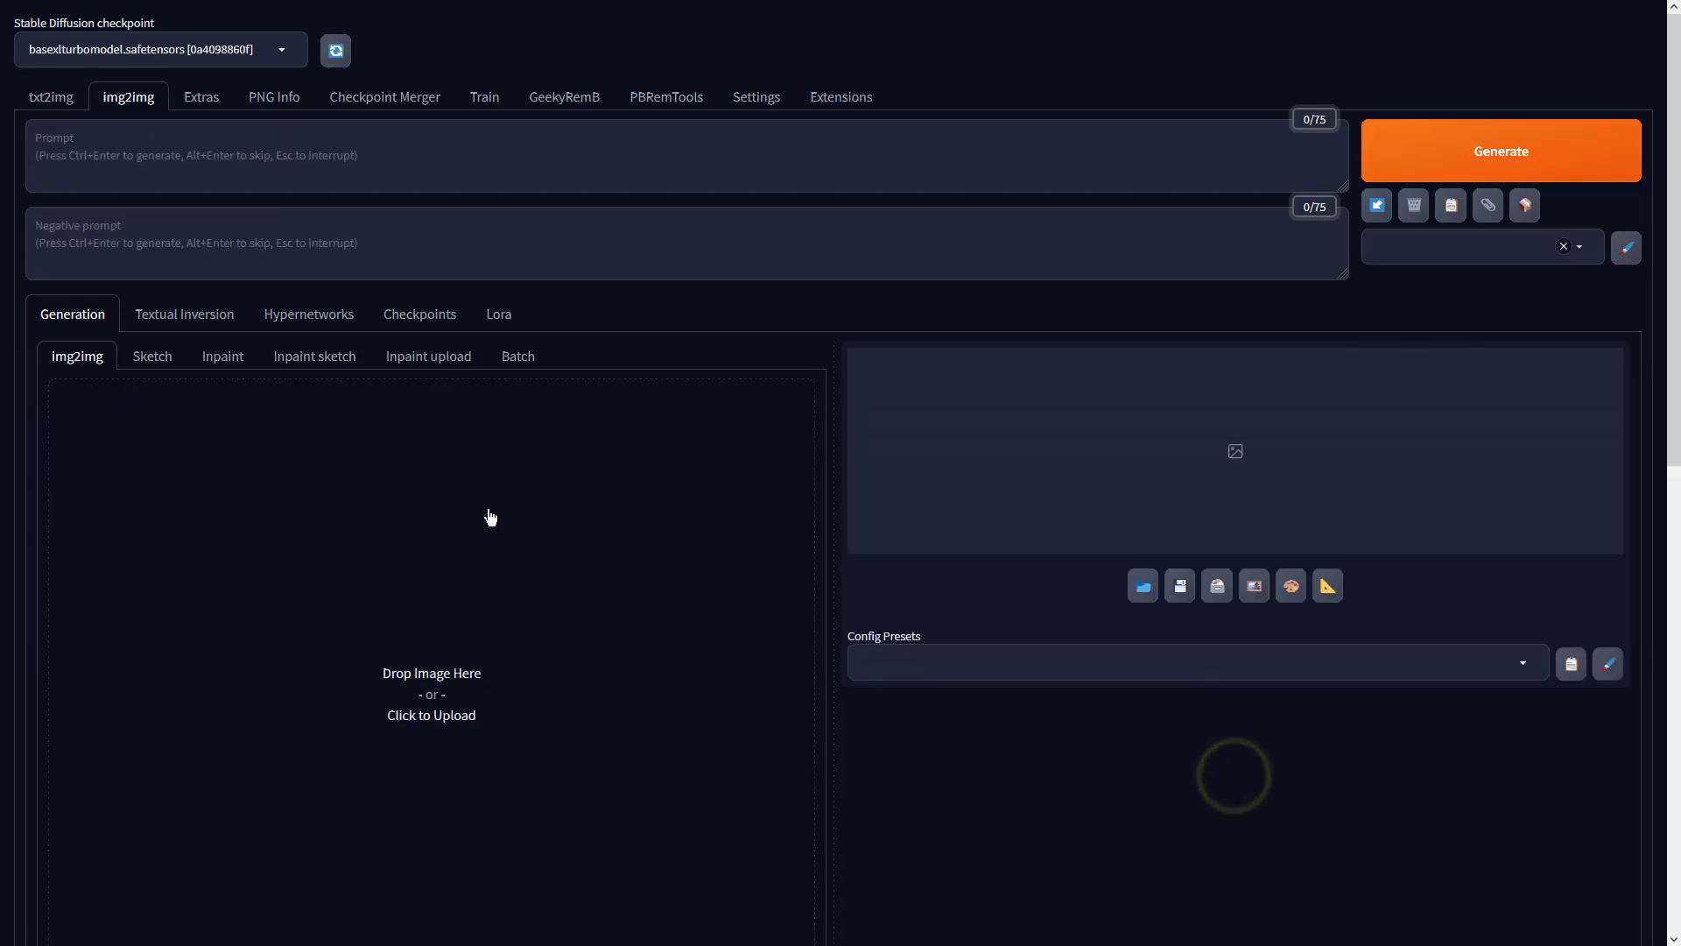
pyautogui.scroll(-6, 492, 511)
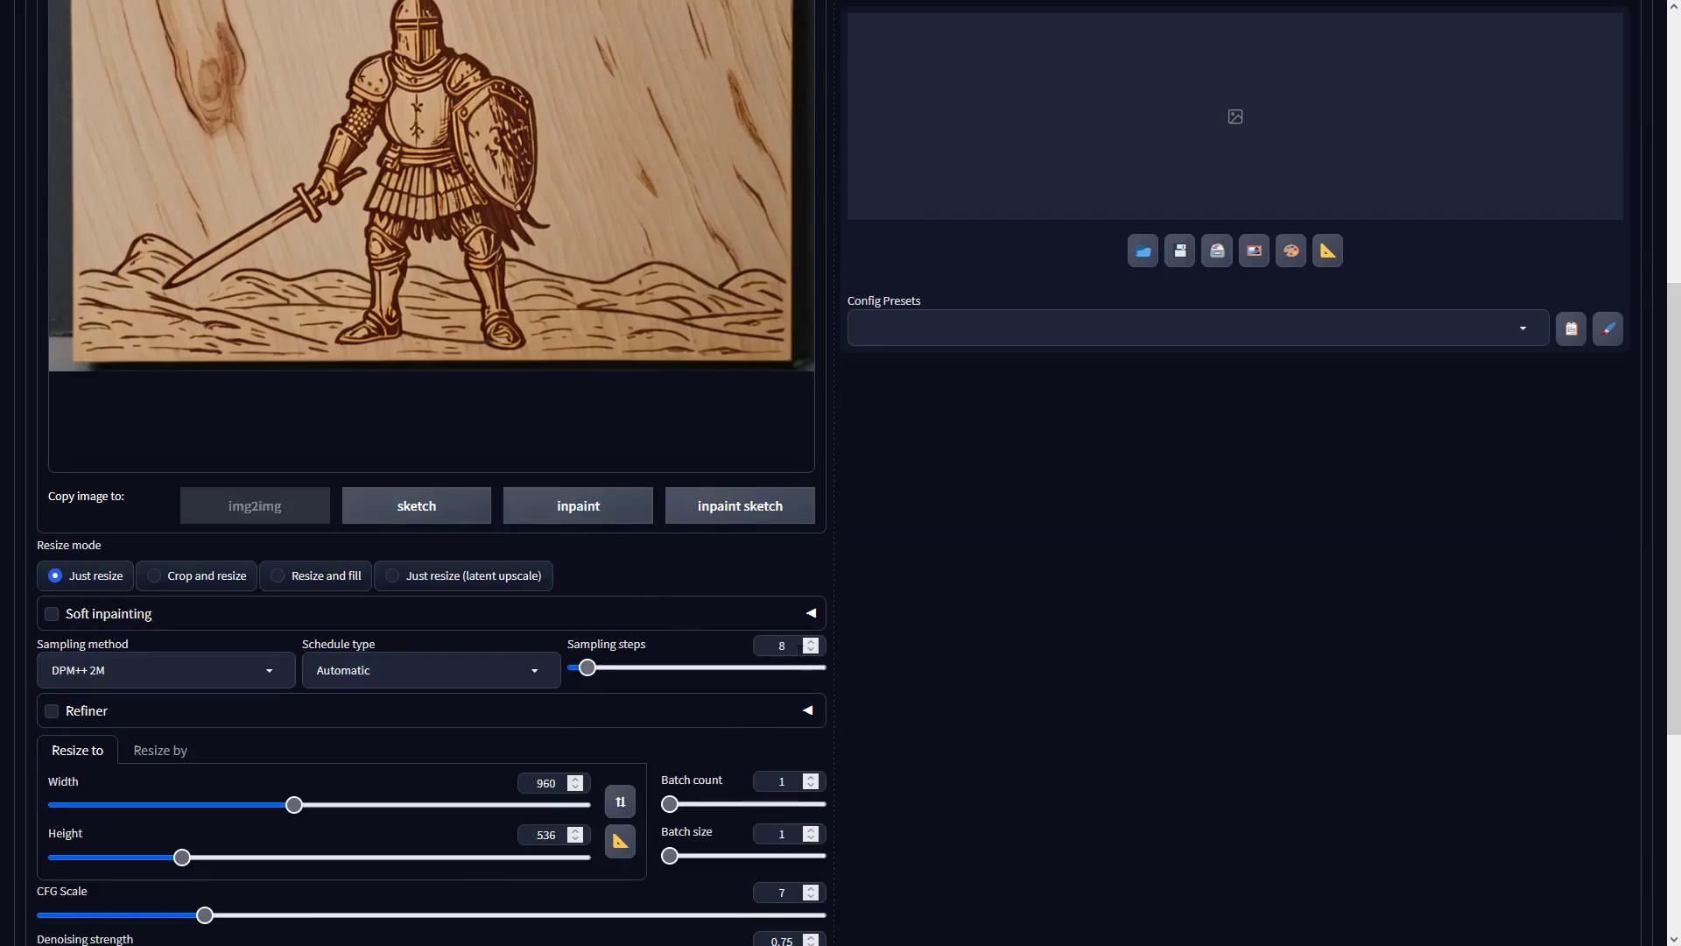
pyautogui.doubleClick(781, 782)
pyautogui.write('4')
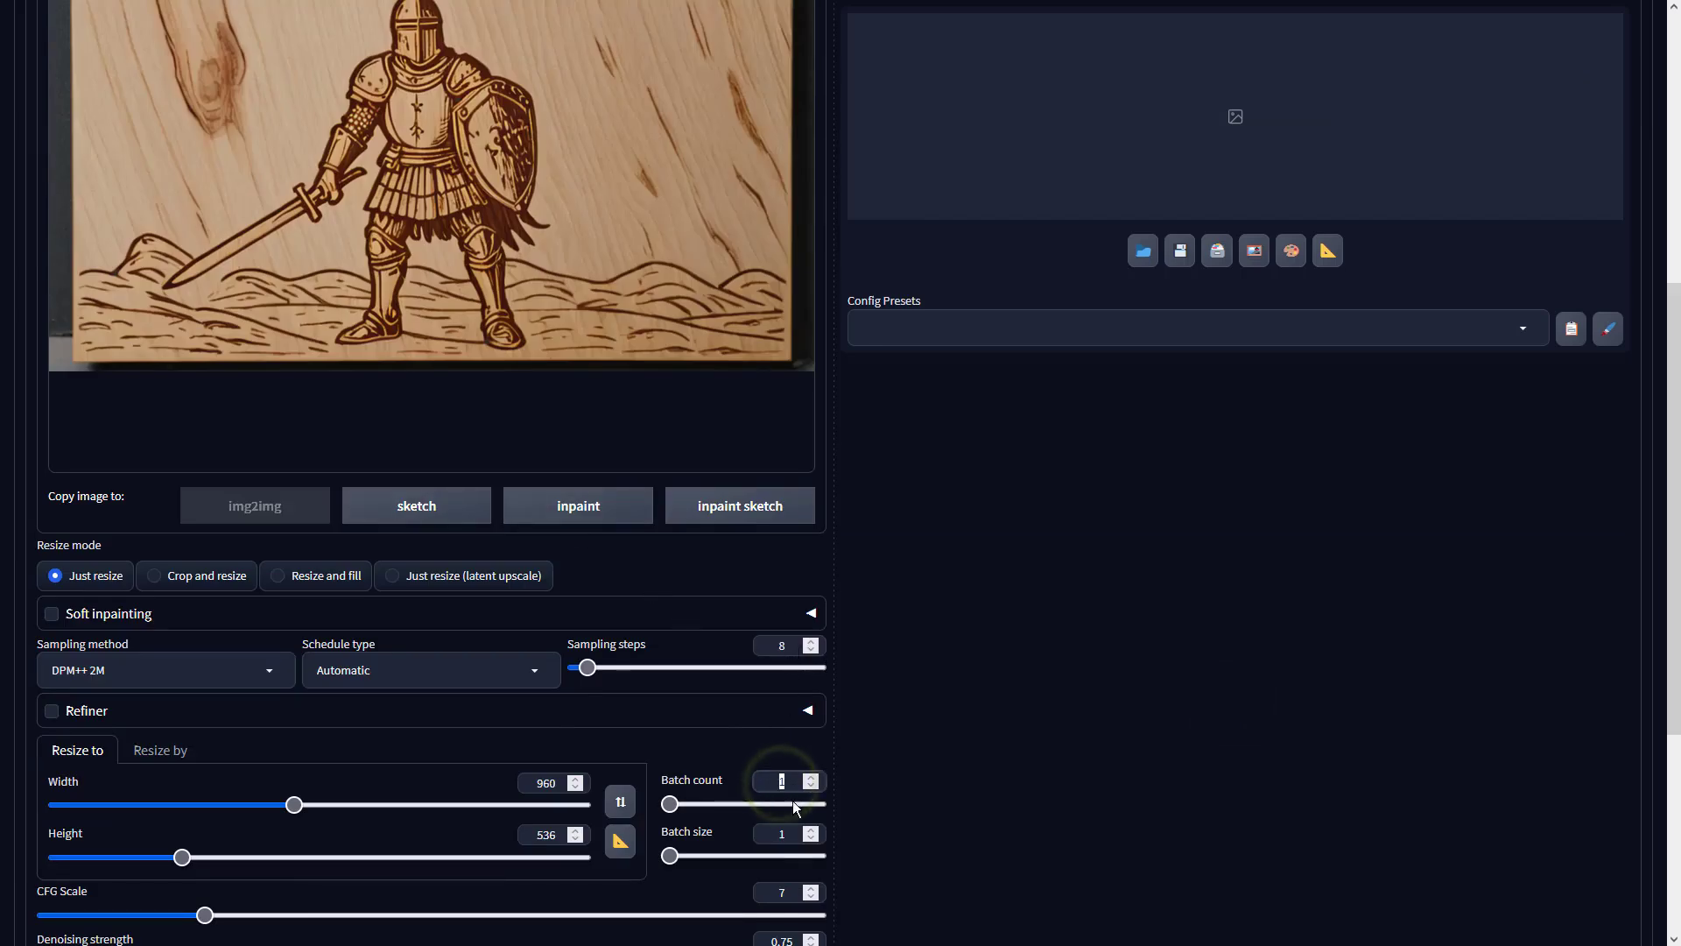
pyautogui.doubleClick(782, 891)
pyautogui.write('2')
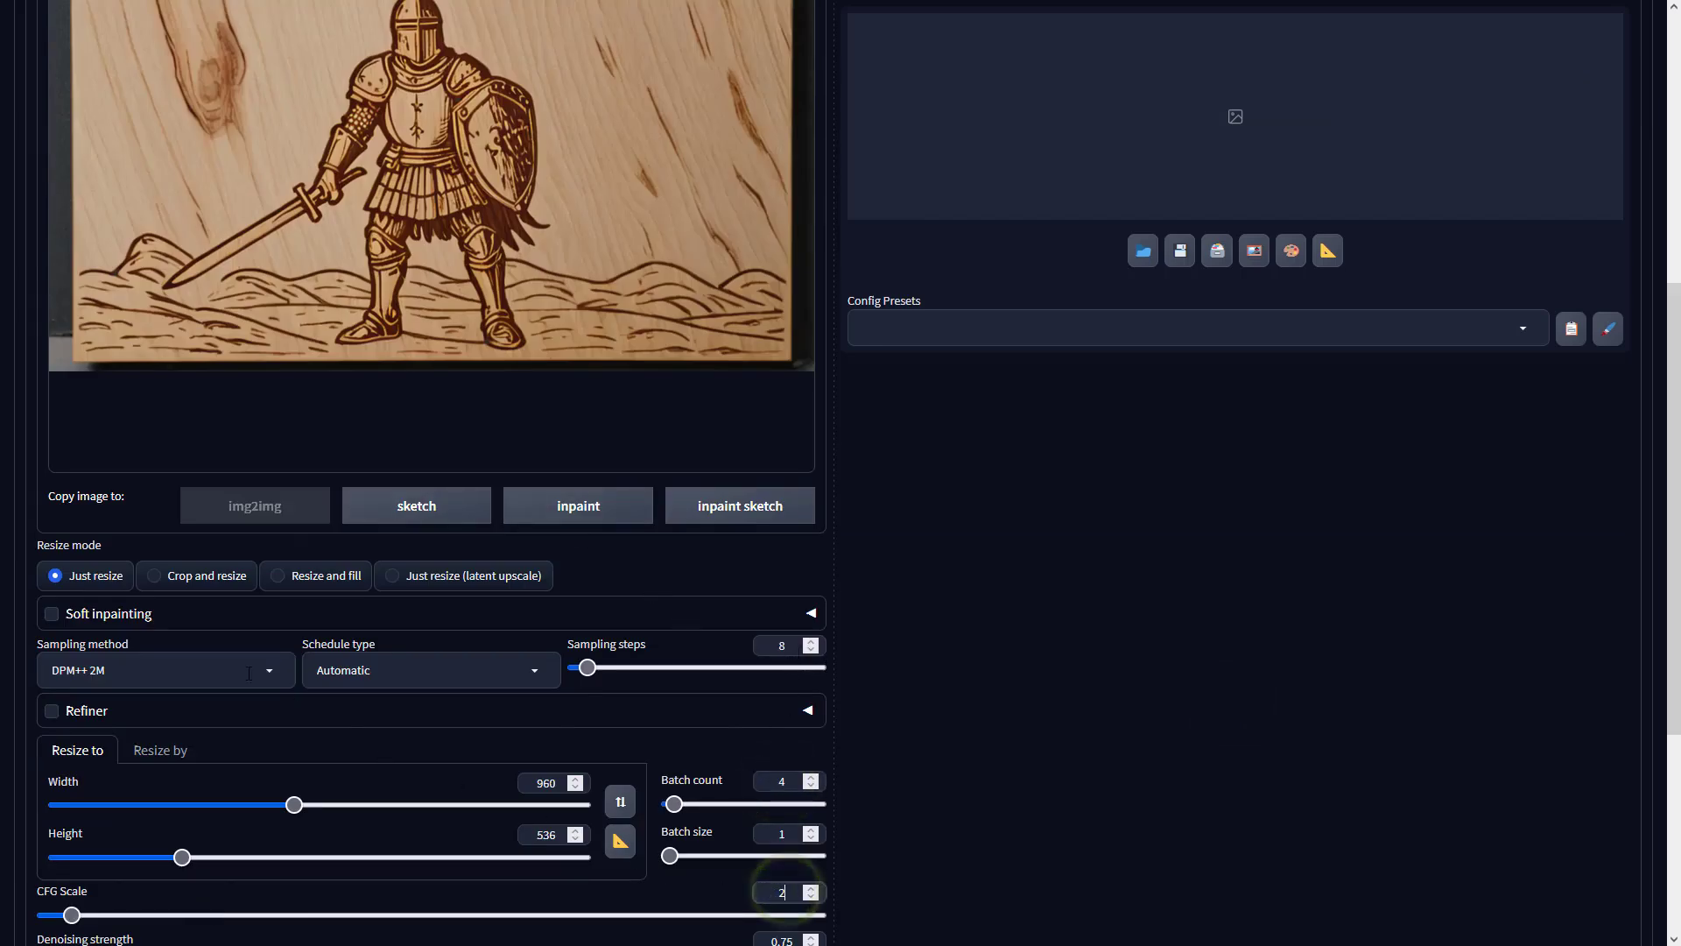
pyautogui.click(239, 670)
pyautogui.click(73, 331)
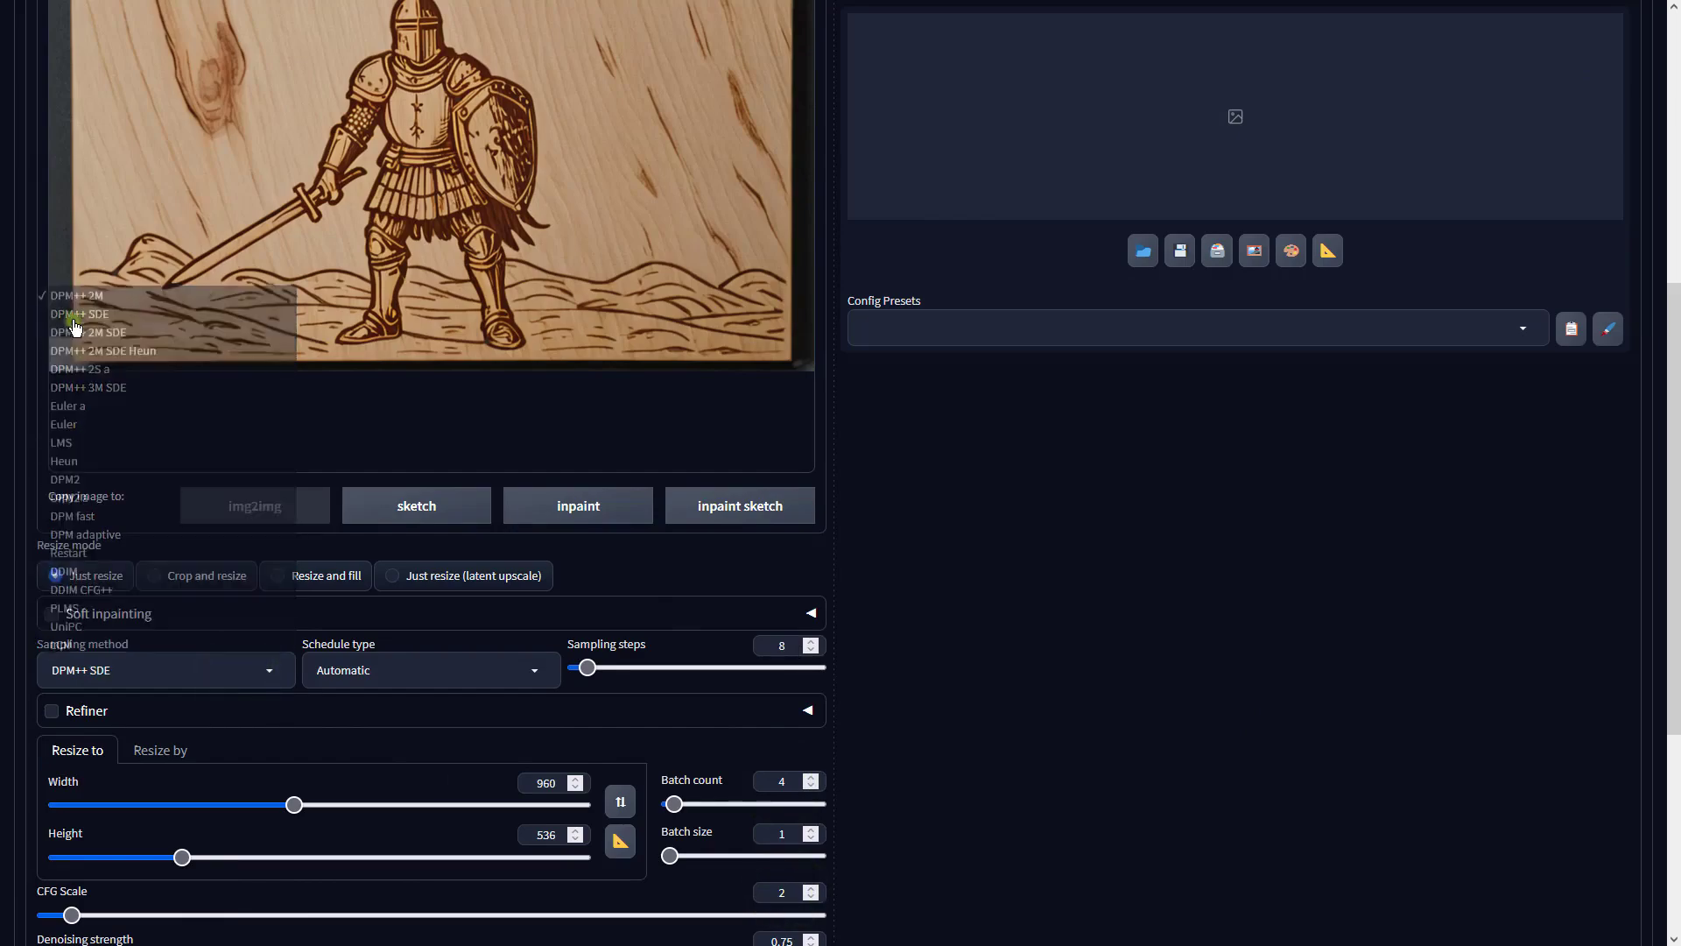
pyautogui.click(1233, 479)
# Generate the img2img batch, and browse the knight variations at full size
pyautogui.scroll(4, 1269, 473)
pyautogui.click(1423, 161)
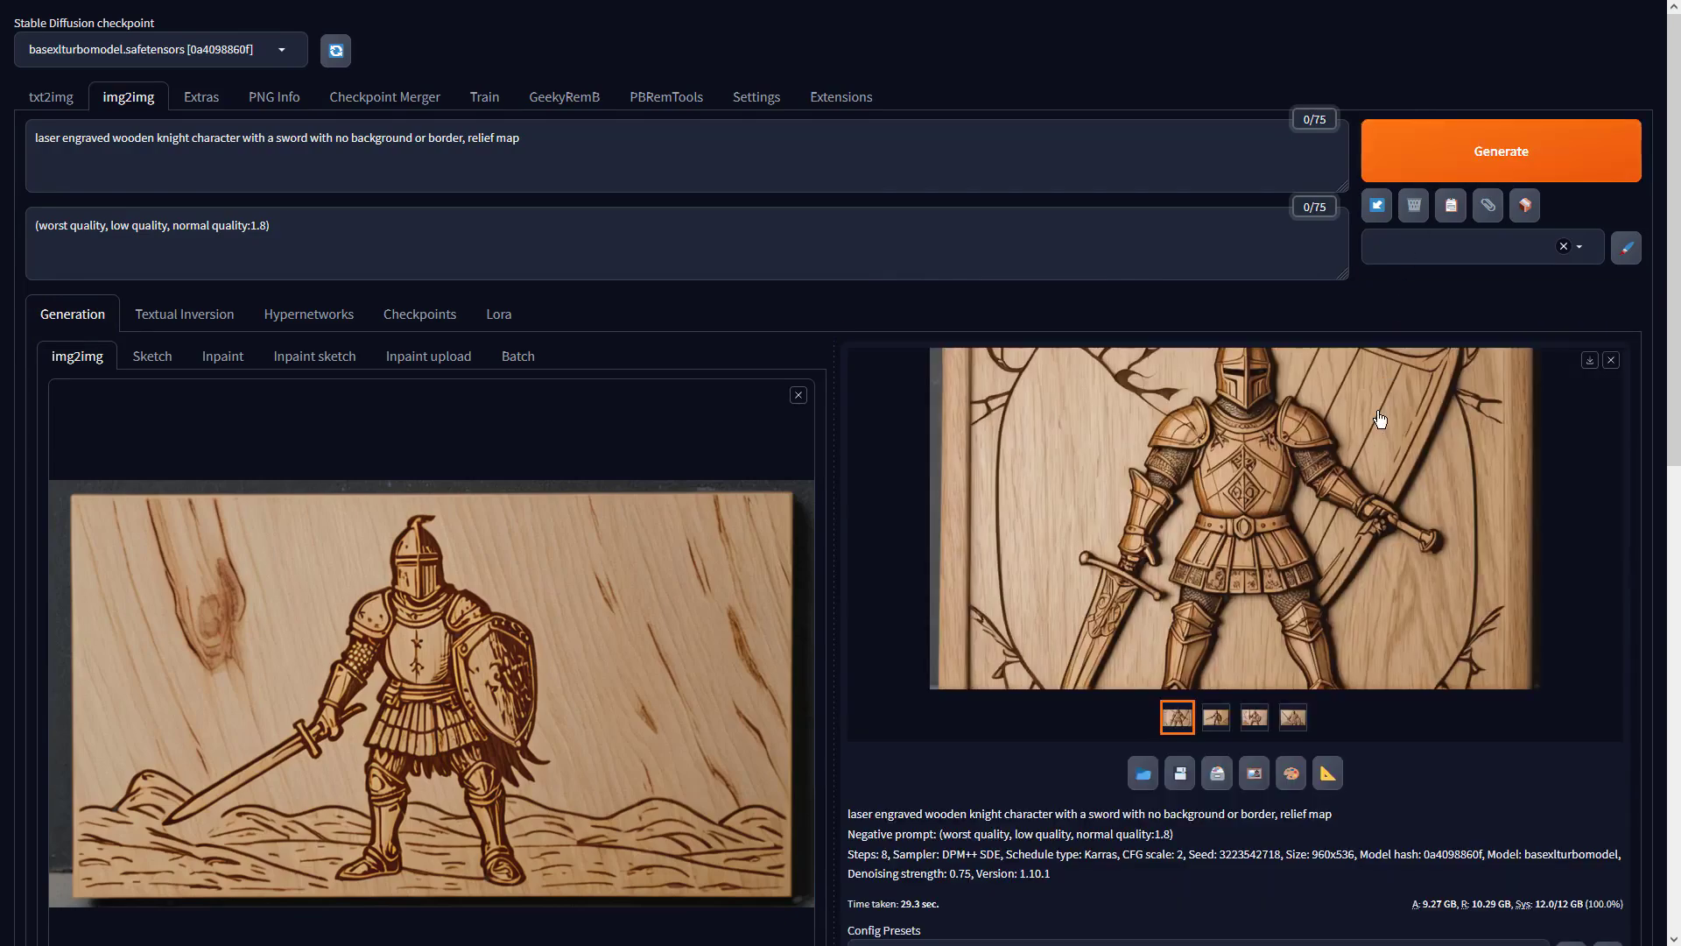
pyautogui.click(1381, 419)
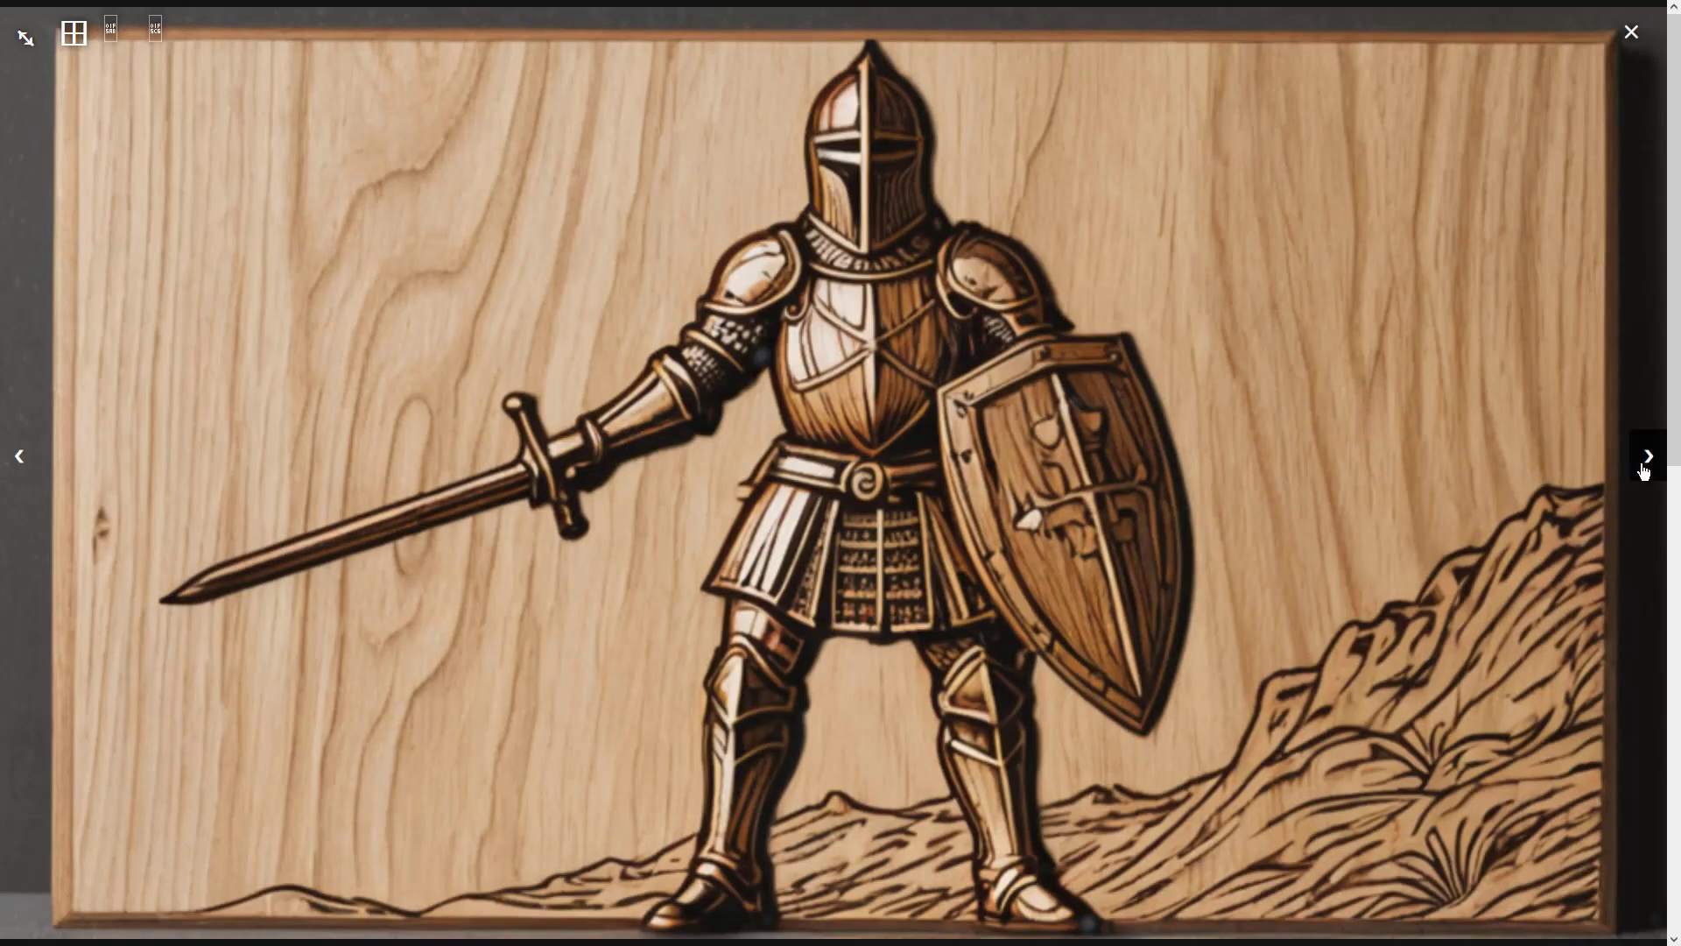
pyautogui.click(1646, 456)
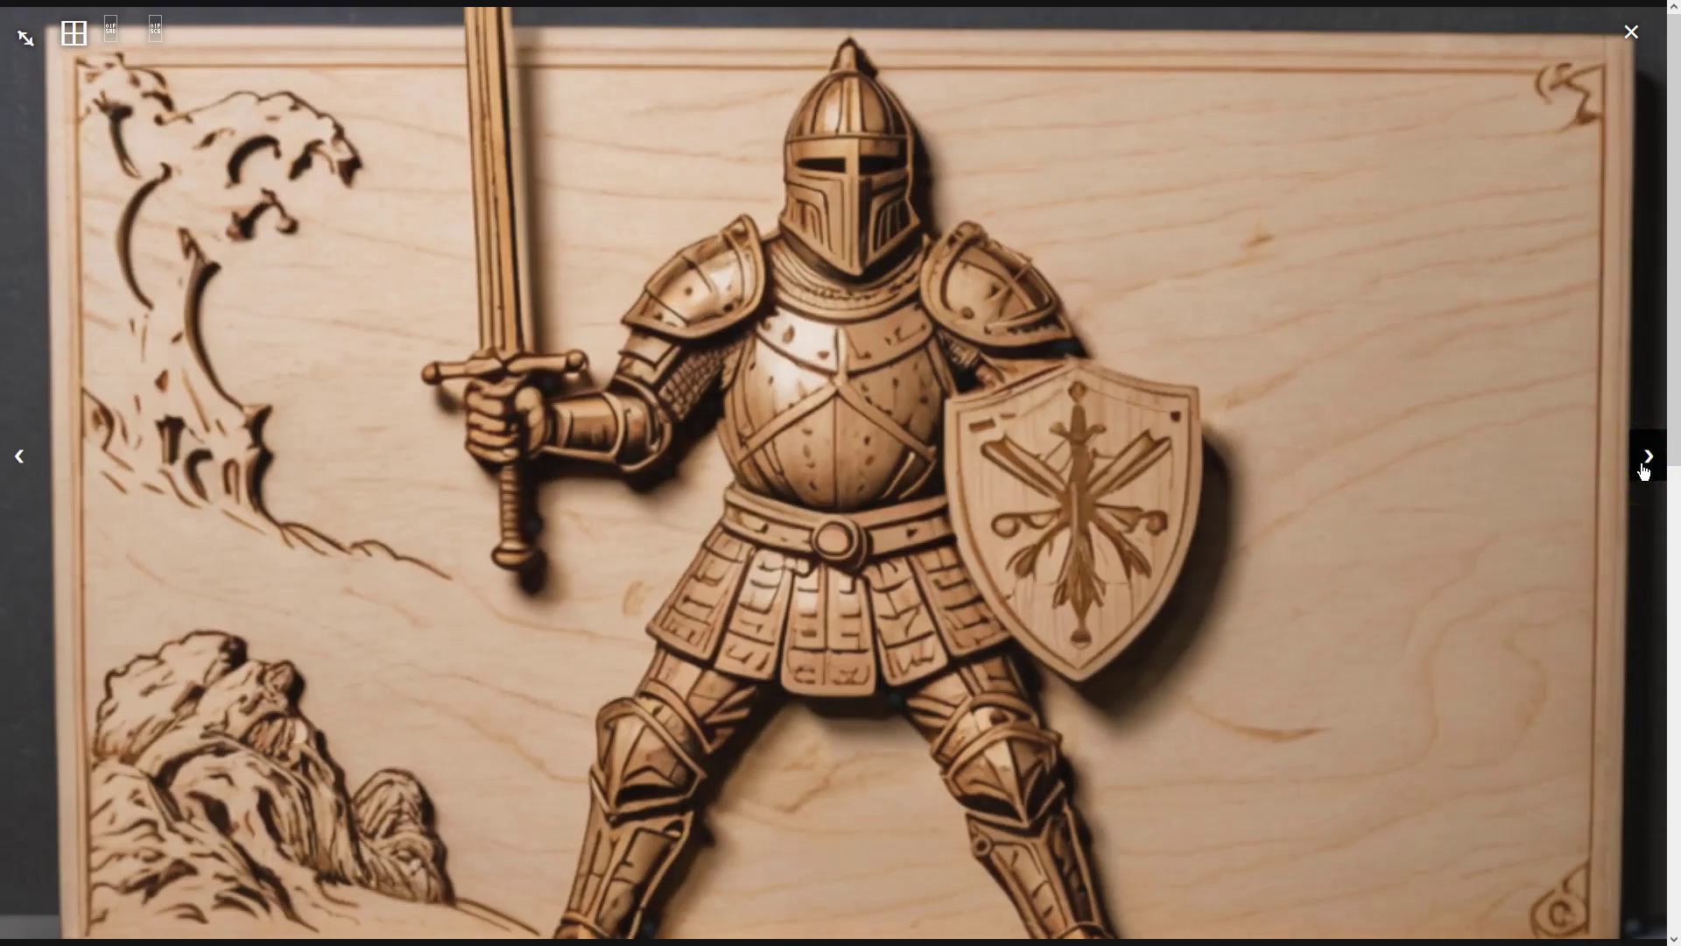
pyautogui.click(1643, 471)
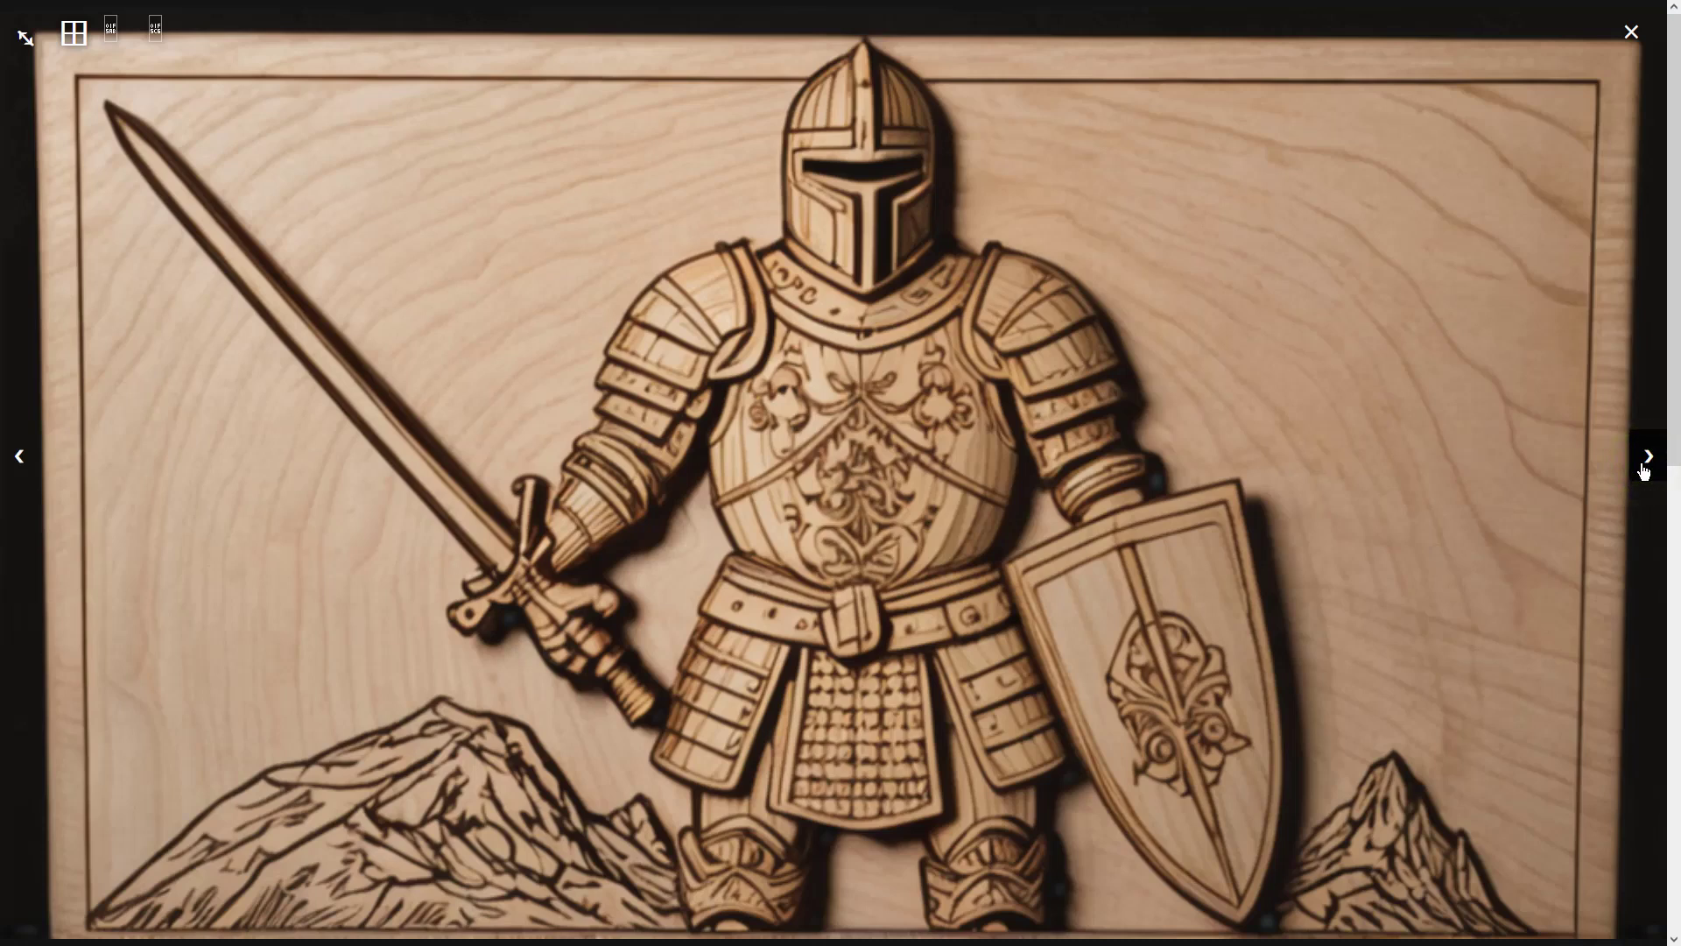
pyautogui.click(1644, 470)
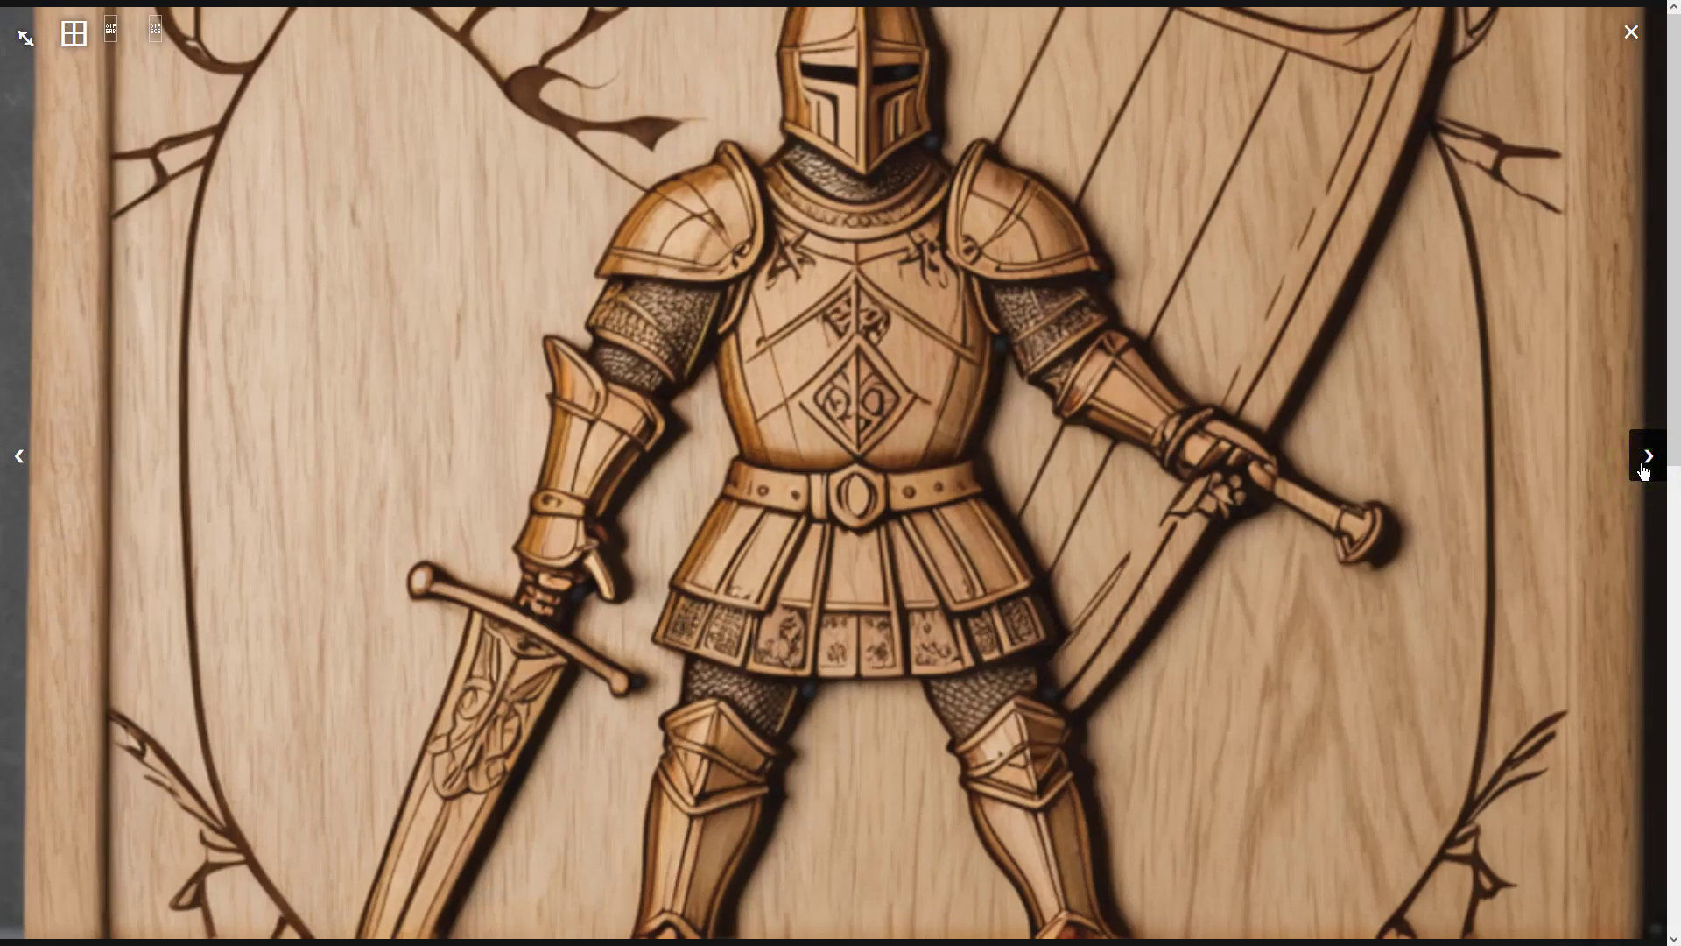
# Compare the knight variations at full size, and select the one with the outstretched sword and rocky slope
pyautogui.click(1644, 470)
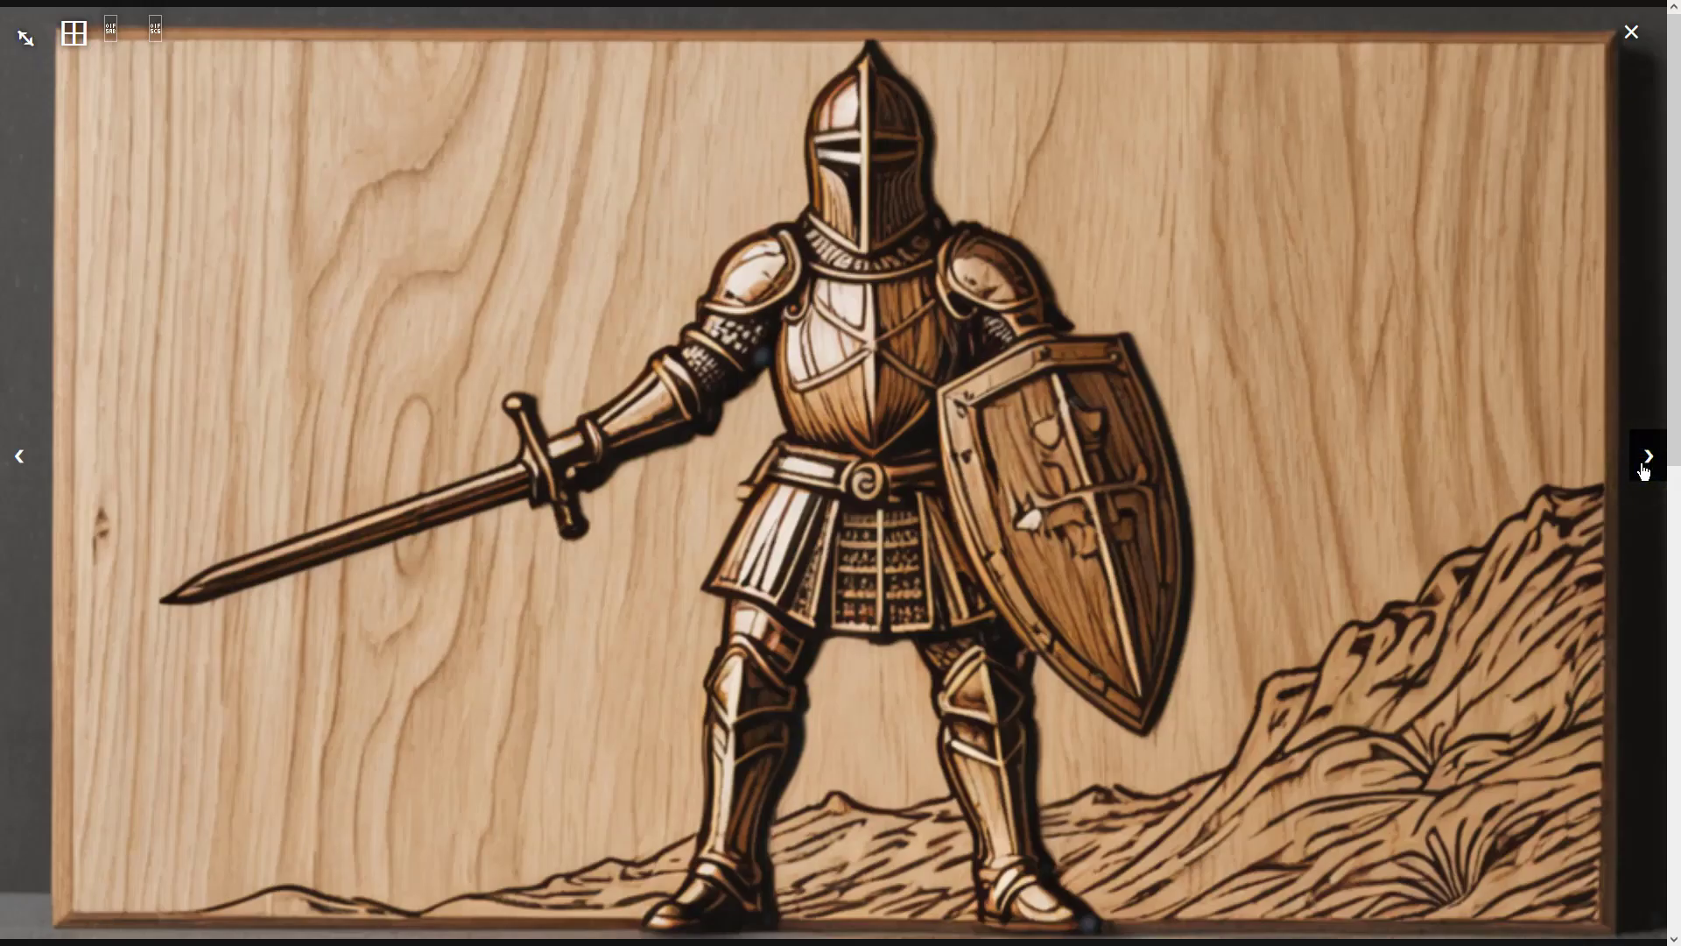
pyautogui.click(1643, 470)
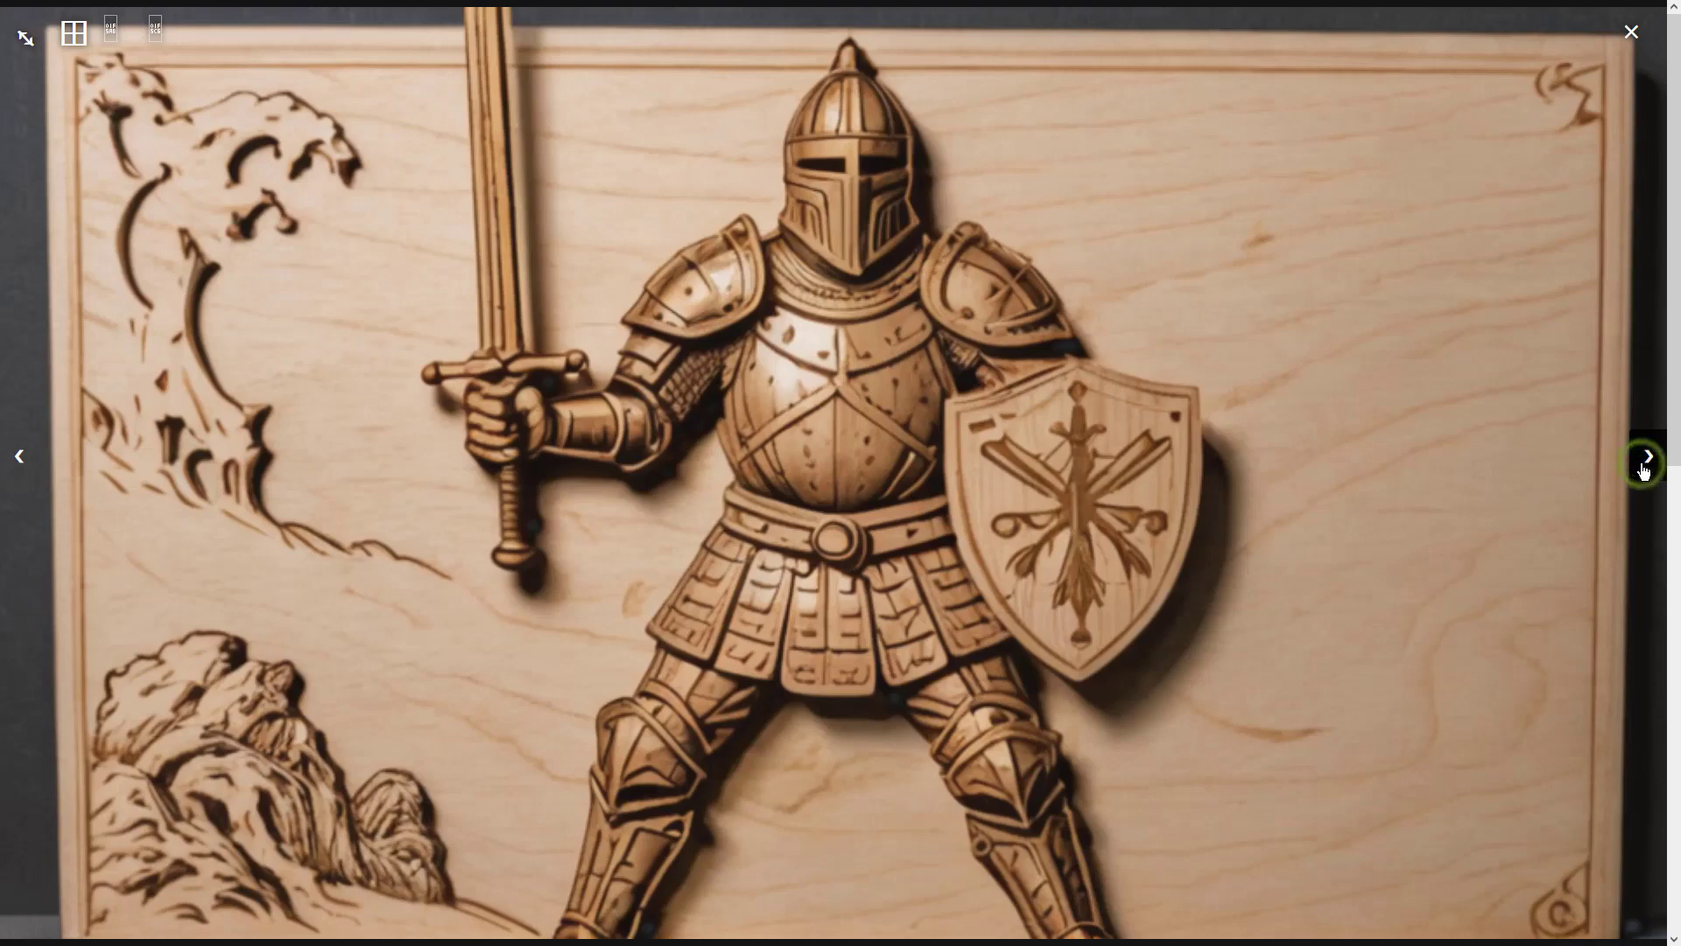
pyautogui.click(1643, 470)
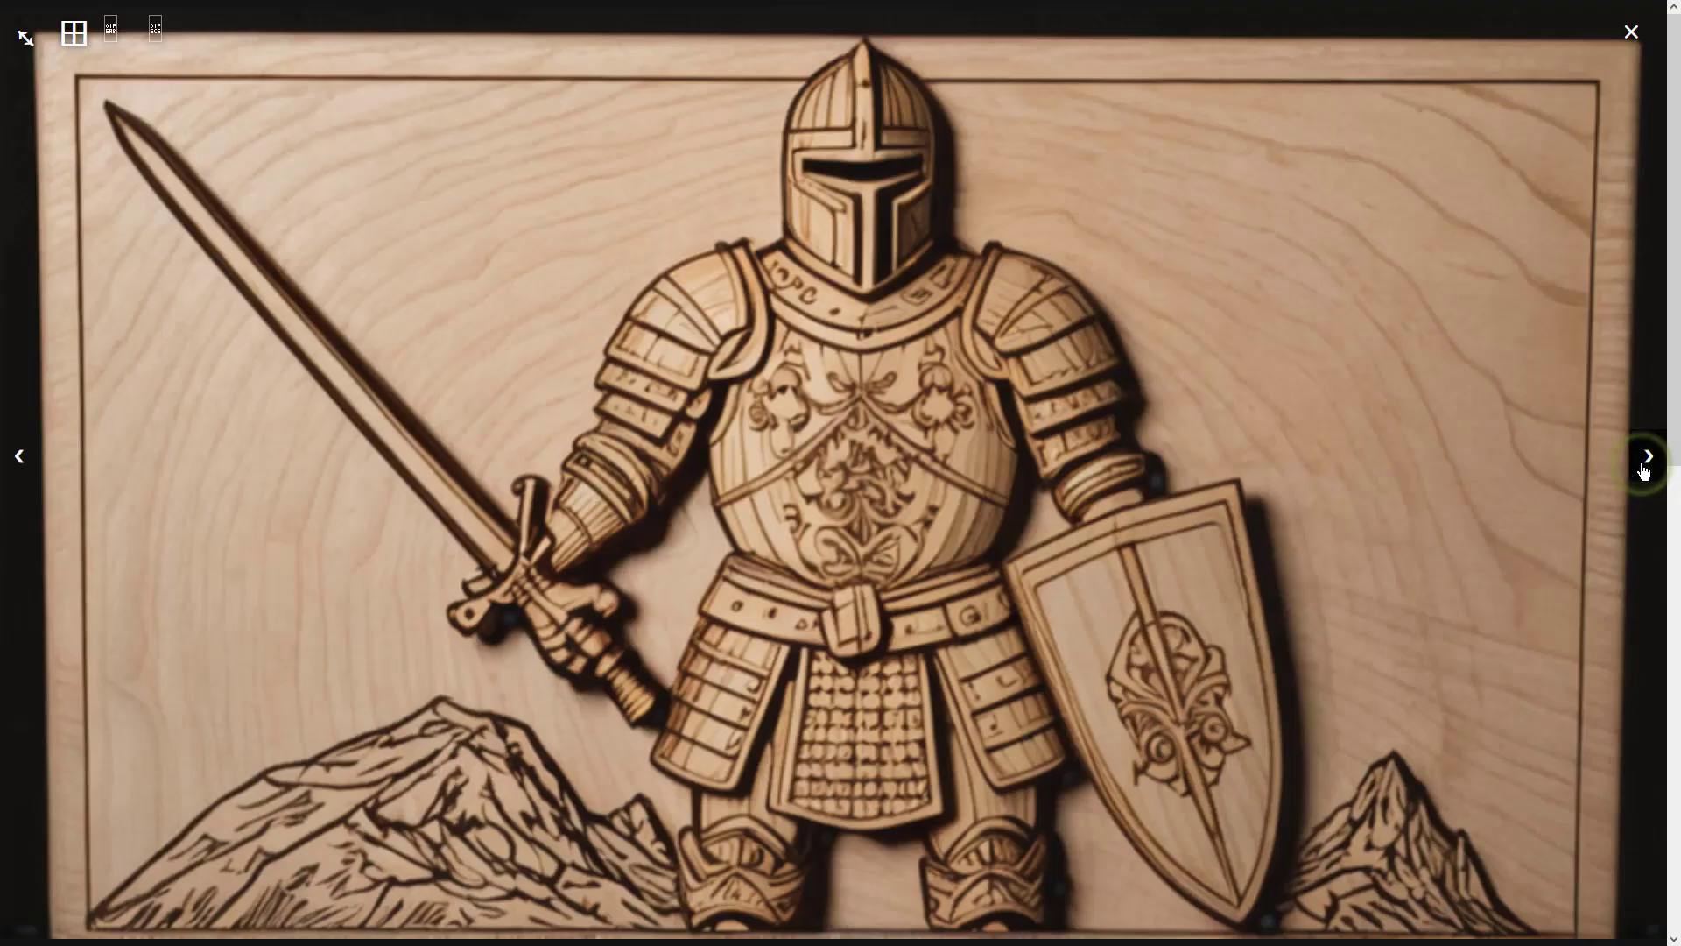
pyautogui.click(1643, 470)
pyautogui.click(1643, 470)
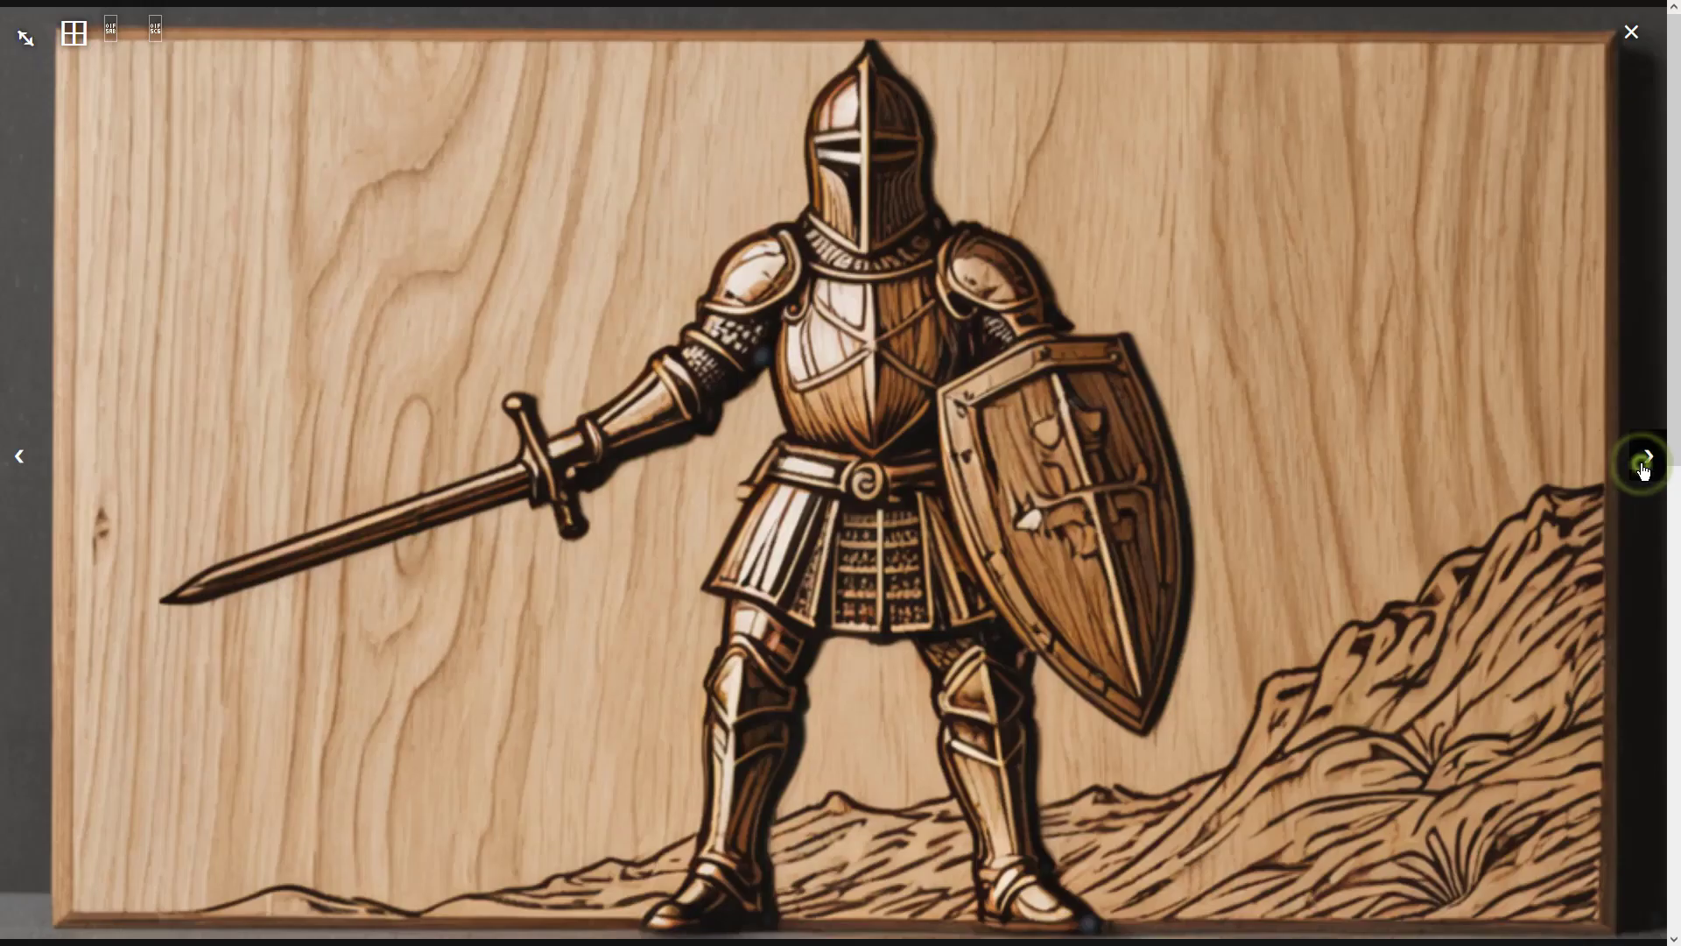
pyautogui.click(1406, 443)
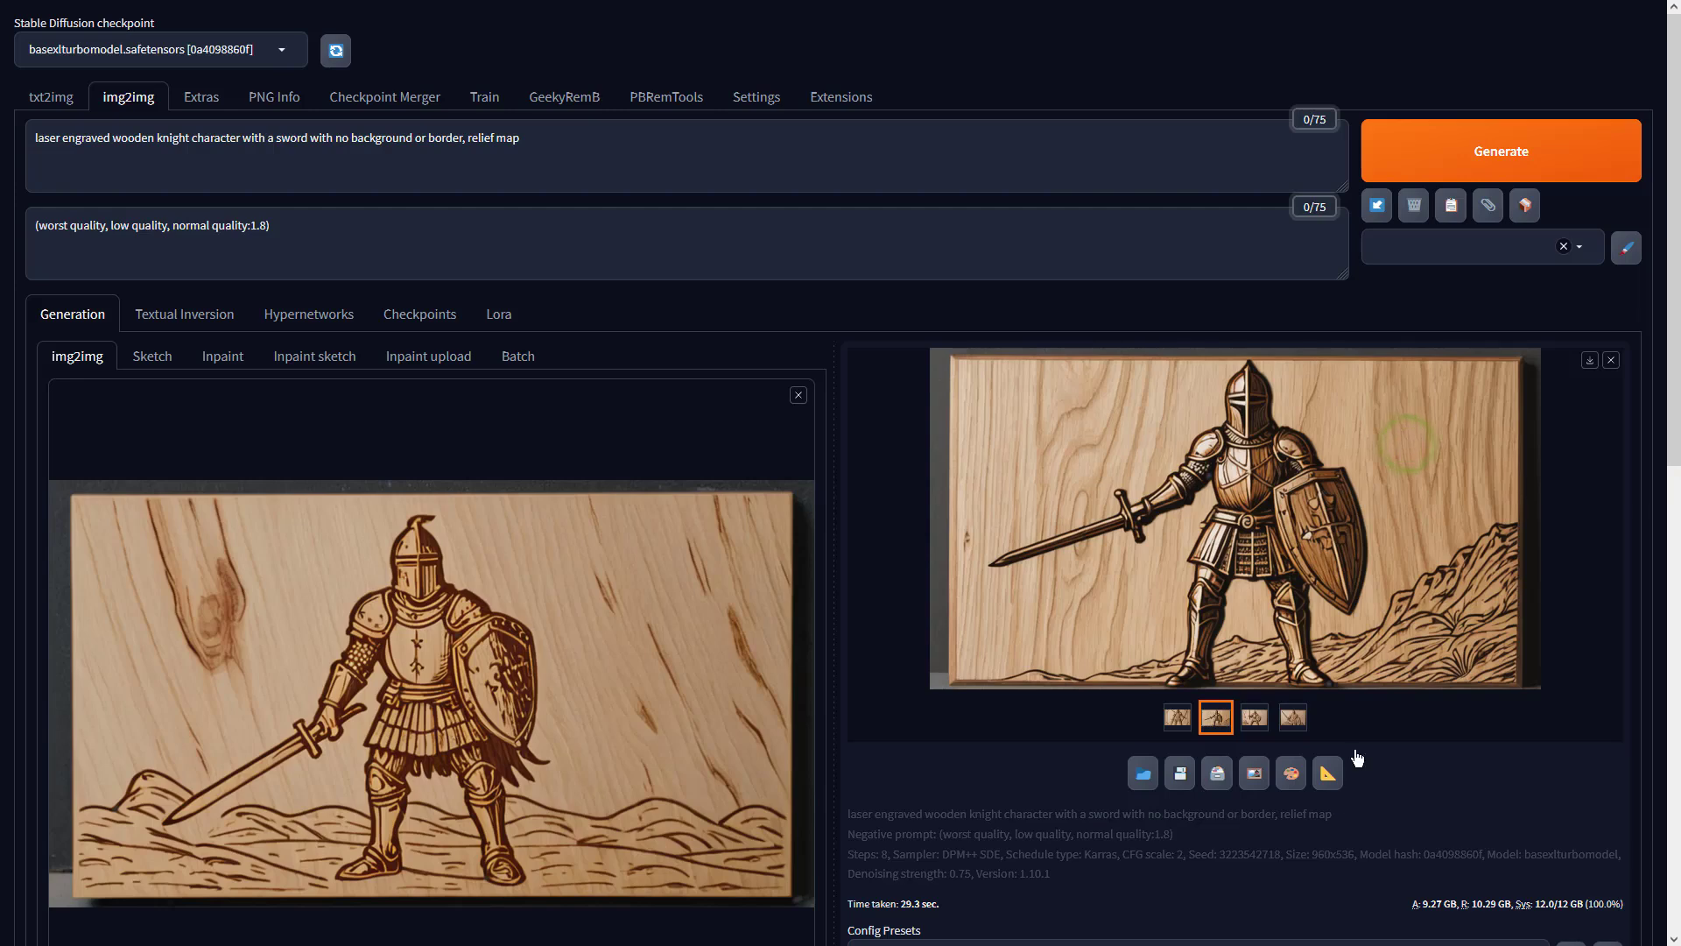
# Send the selected knight image to Extras, upscale it with 4x-UltraSharp at resize 1, and inspect the result
pyautogui.click(1324, 770)
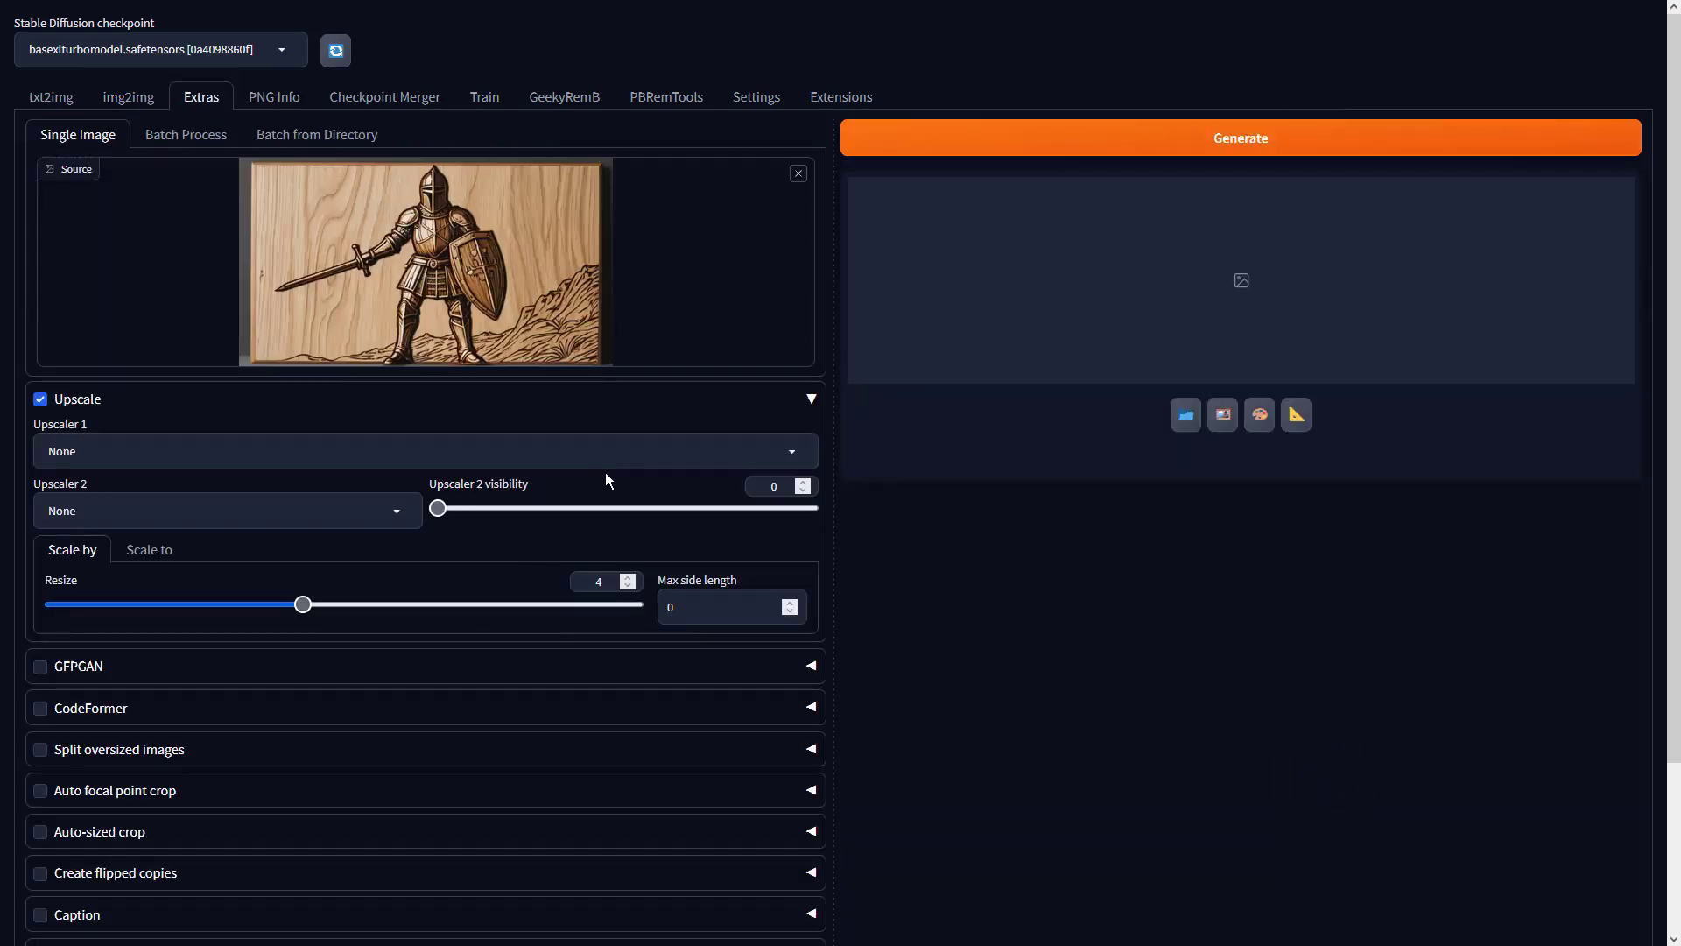
pyautogui.click(715, 447)
pyautogui.click(85, 531)
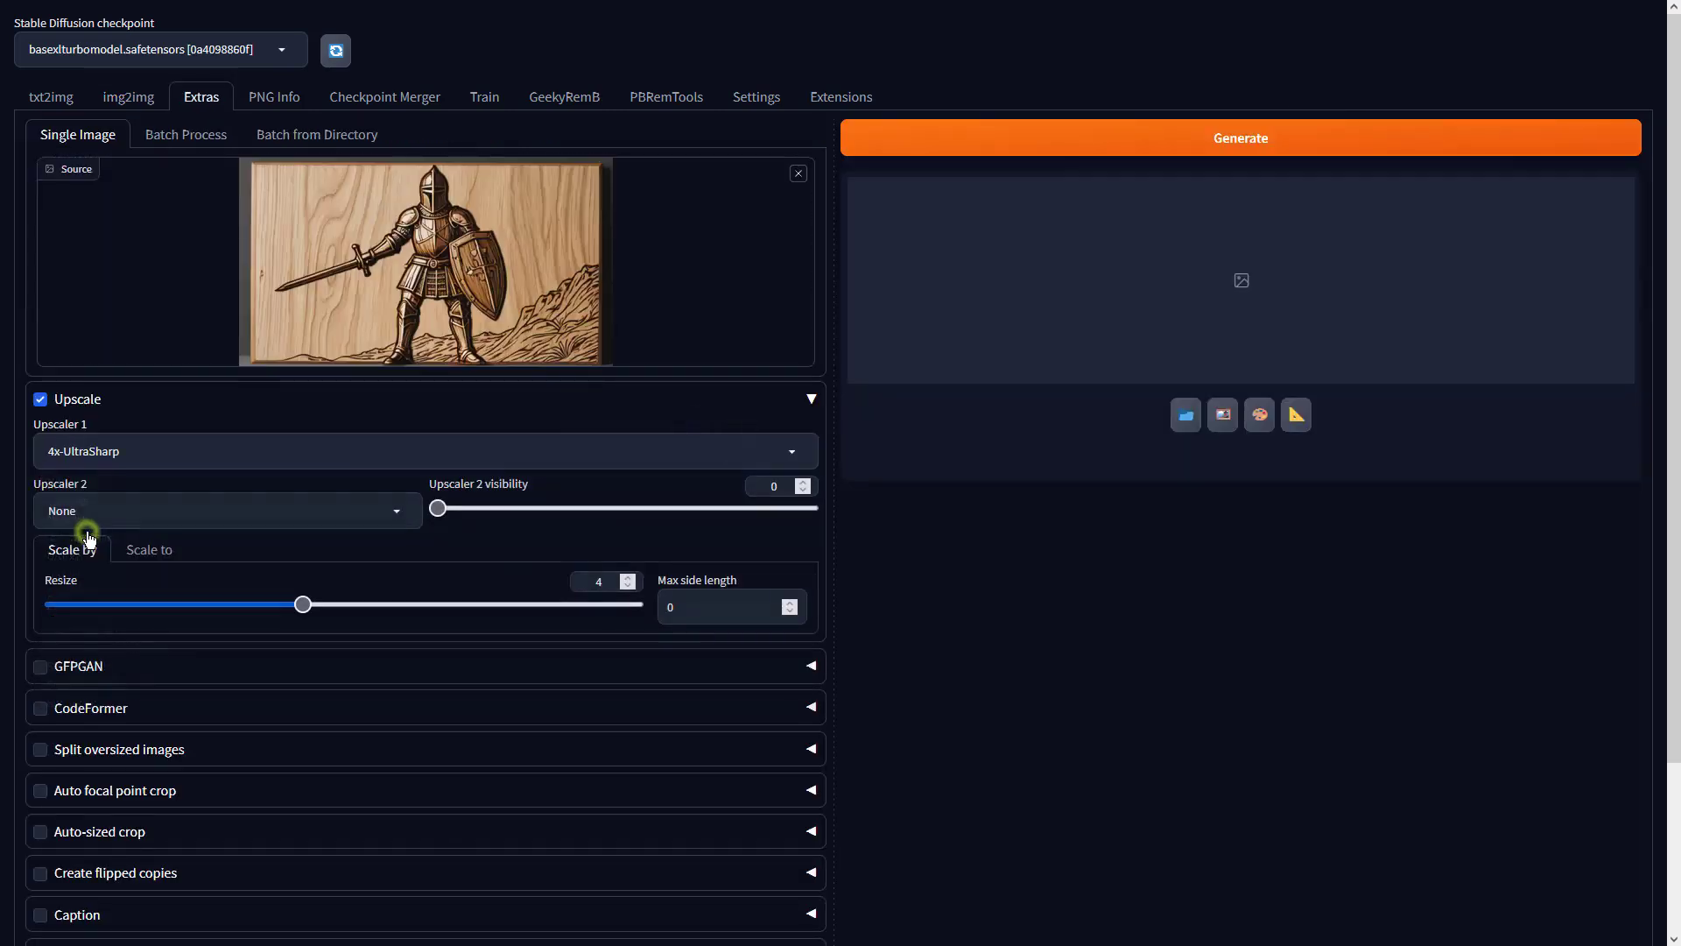
pyautogui.doubleClick(599, 581)
pyautogui.write('1')
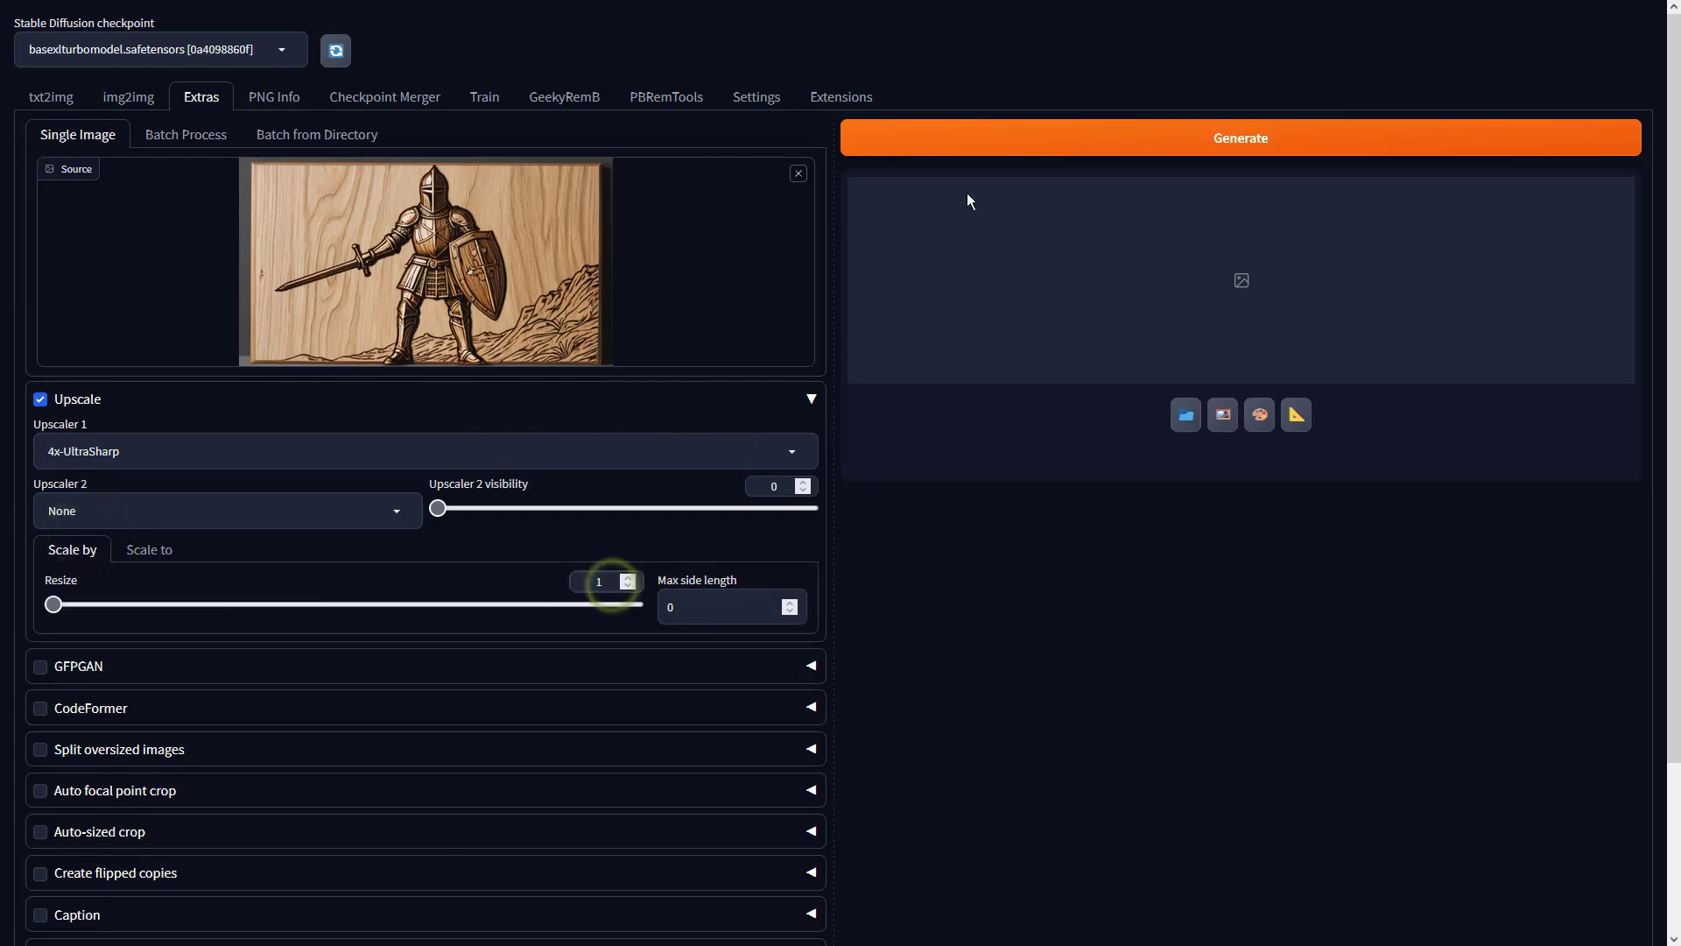
pyautogui.click(1000, 140)
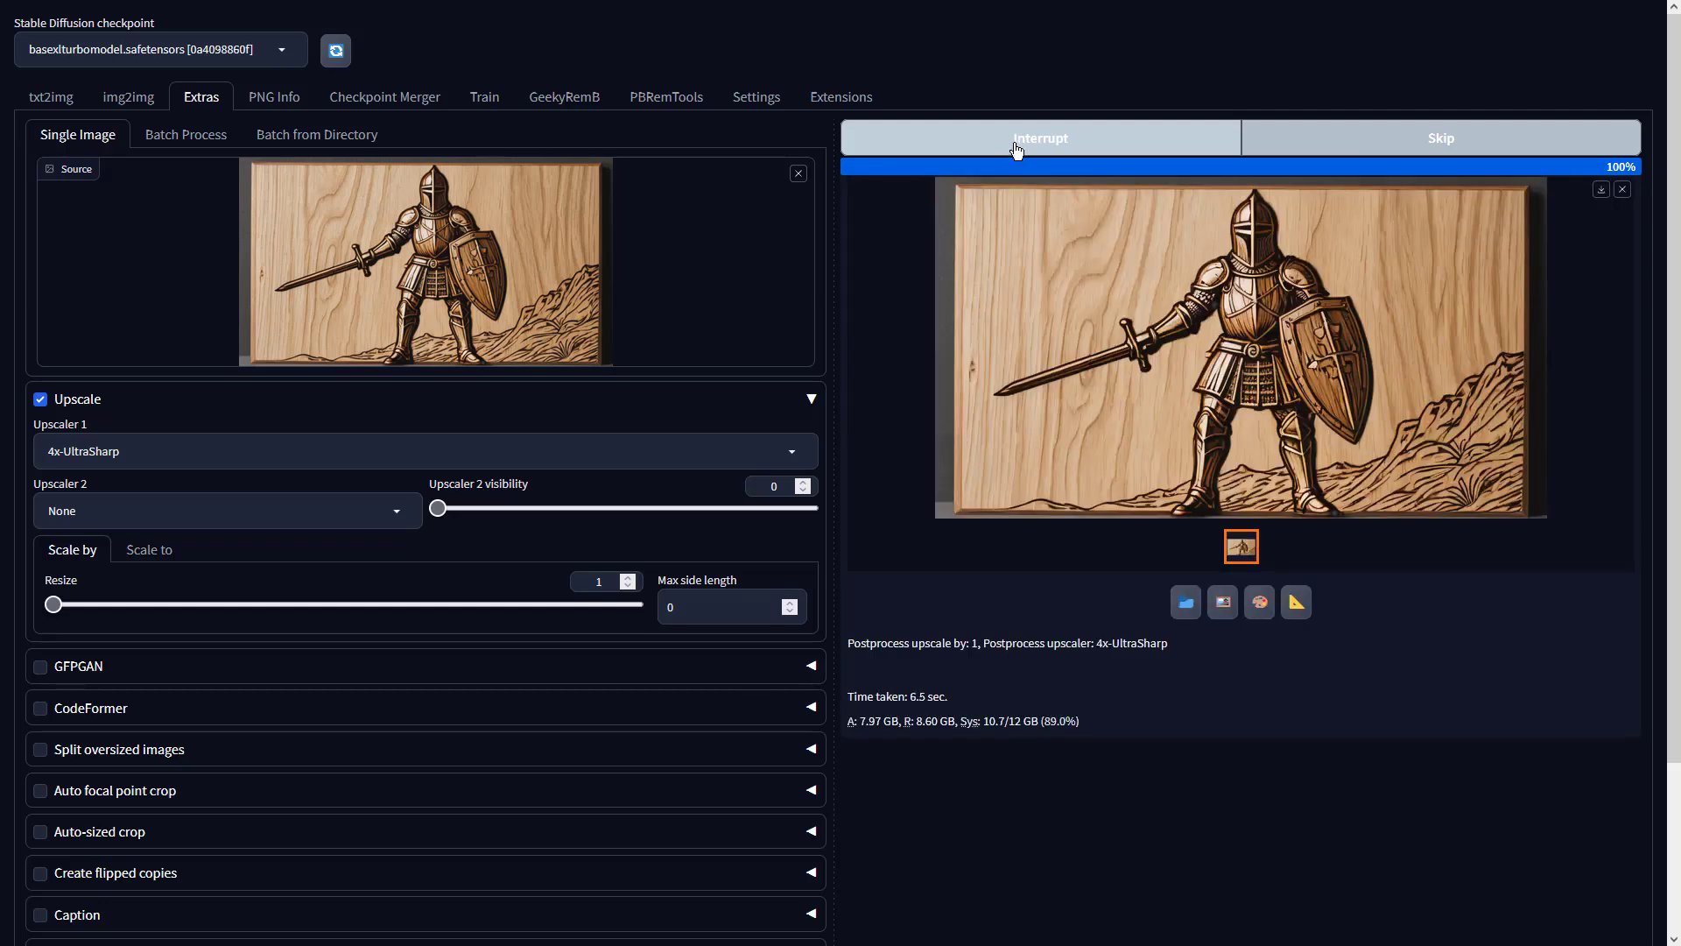
pyautogui.click(1392, 268)
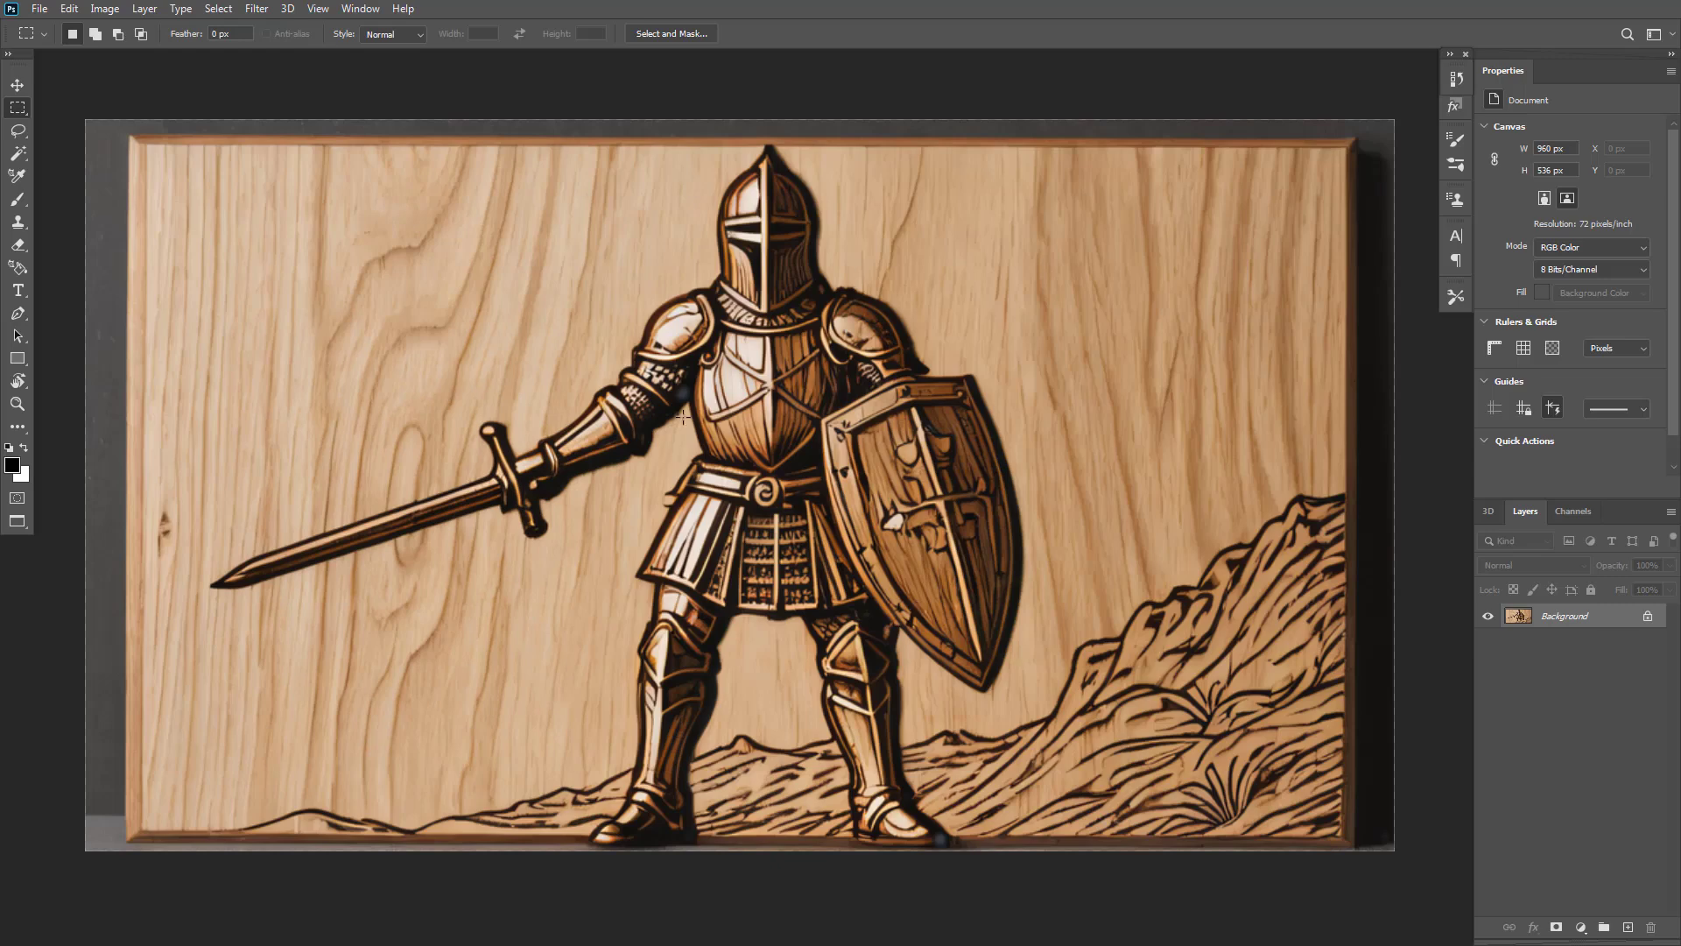
# In Photoshop, apply a Vibrance adjustment to the knight image with vibrance +50 and increased saturation
pyautogui.click(98, 9)
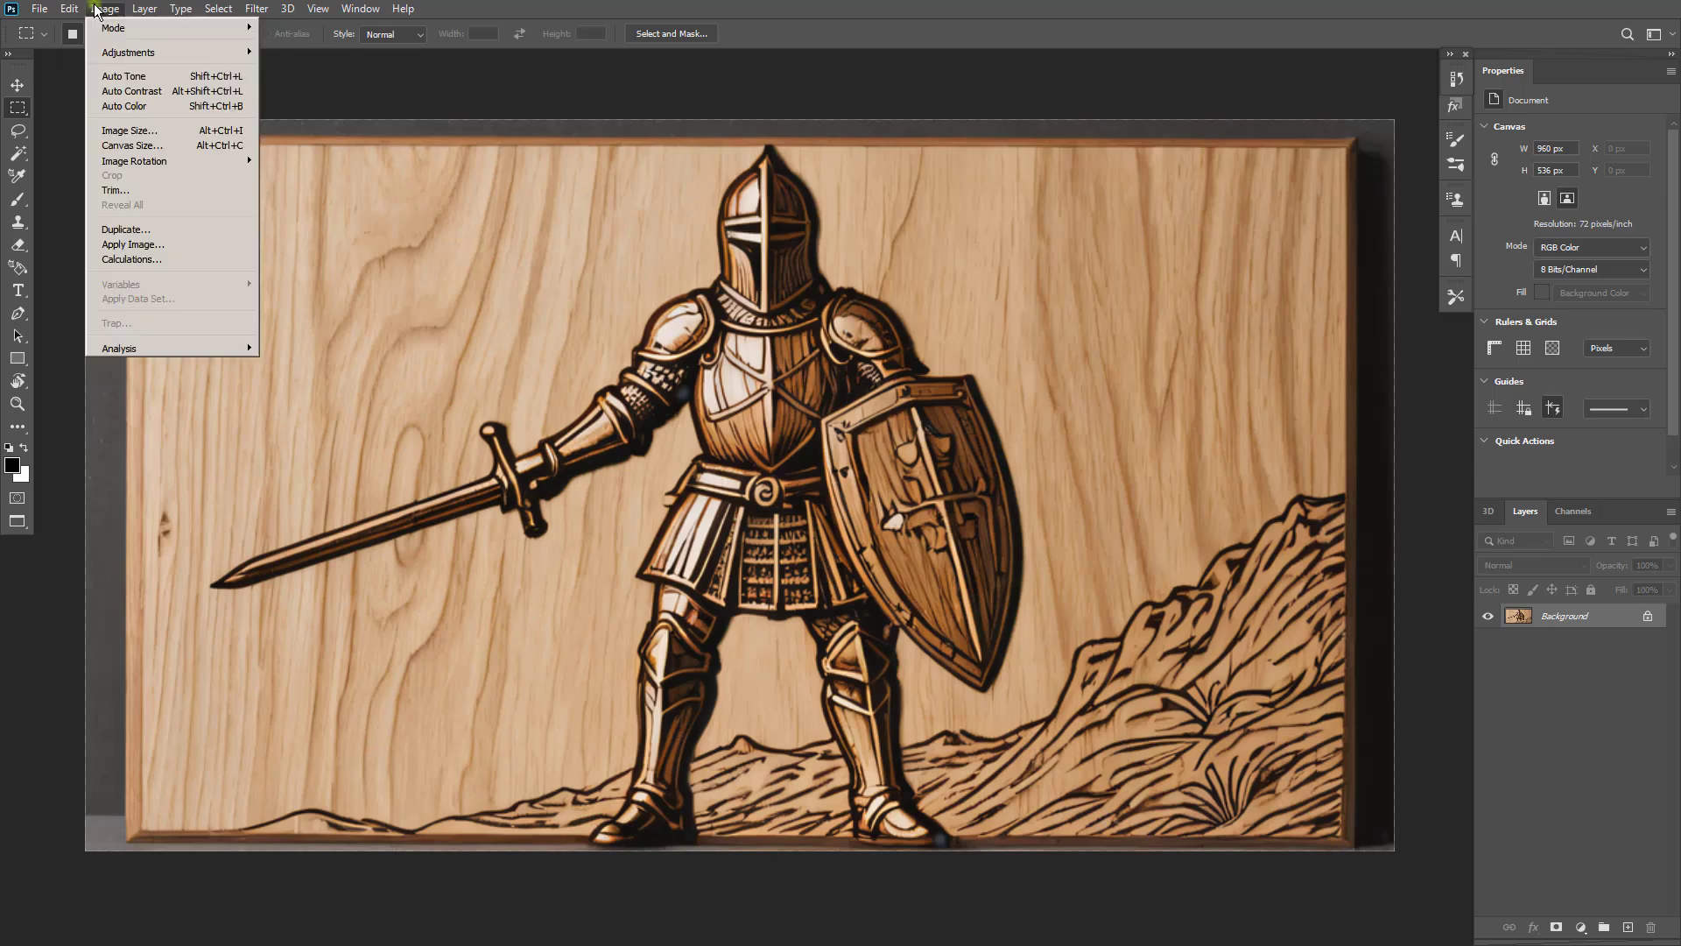
pyautogui.moveTo(175, 53)
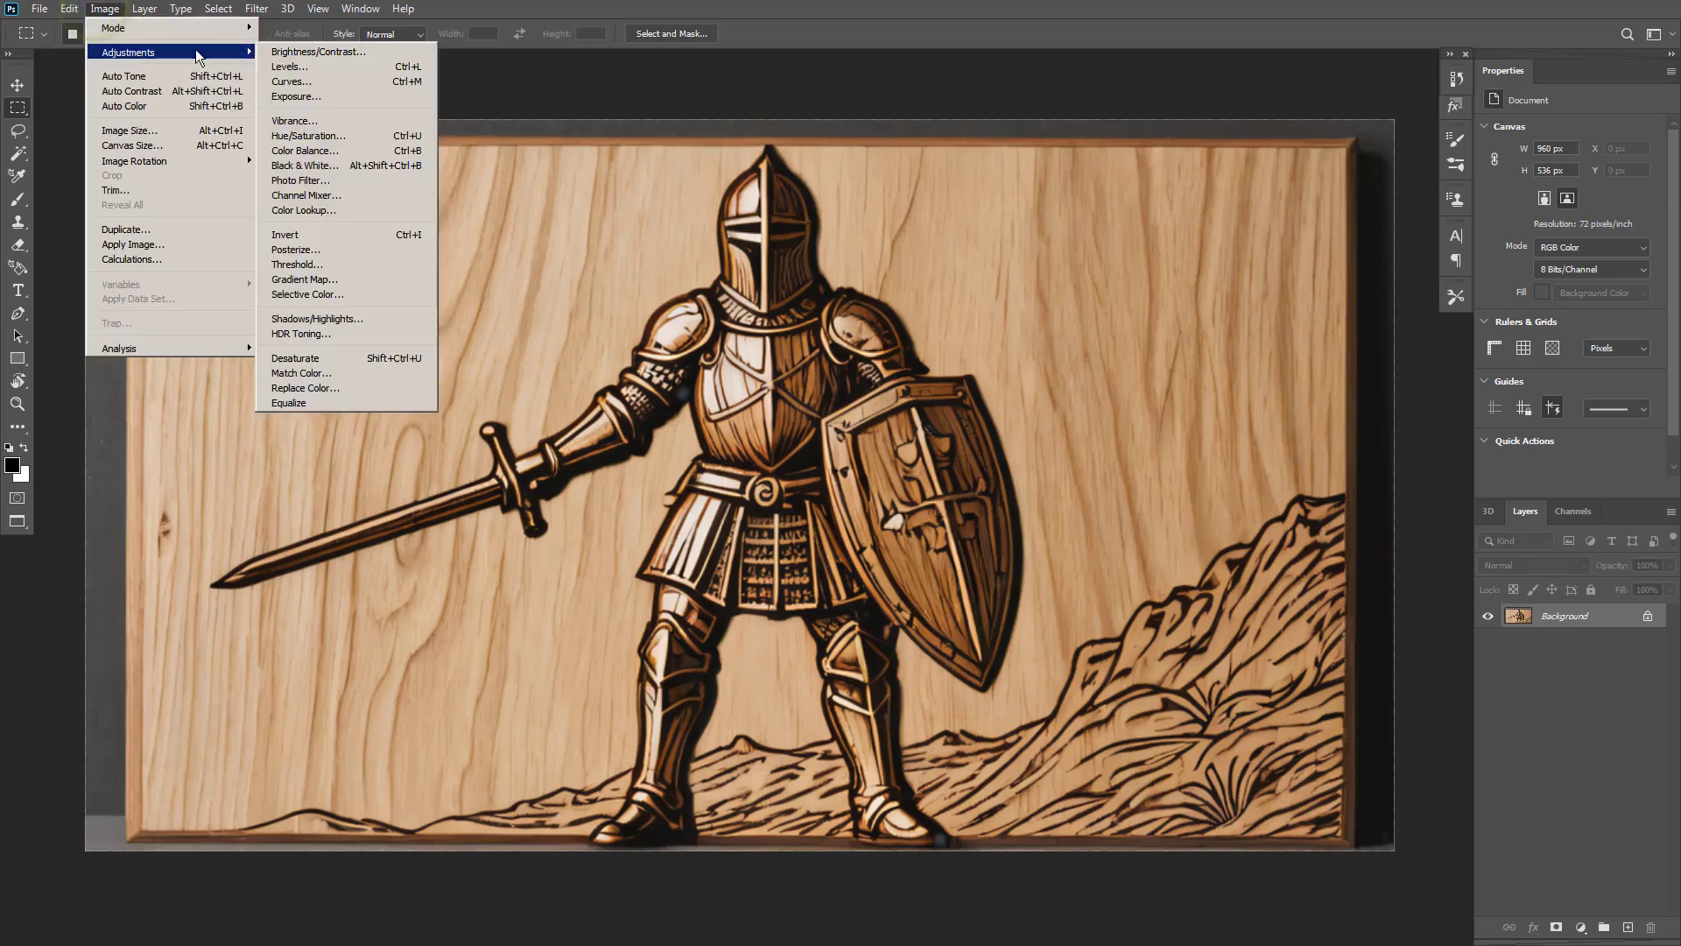
pyautogui.click(356, 121)
pyautogui.moveTo(974, 304); pyautogui.dragTo(1004, 354)
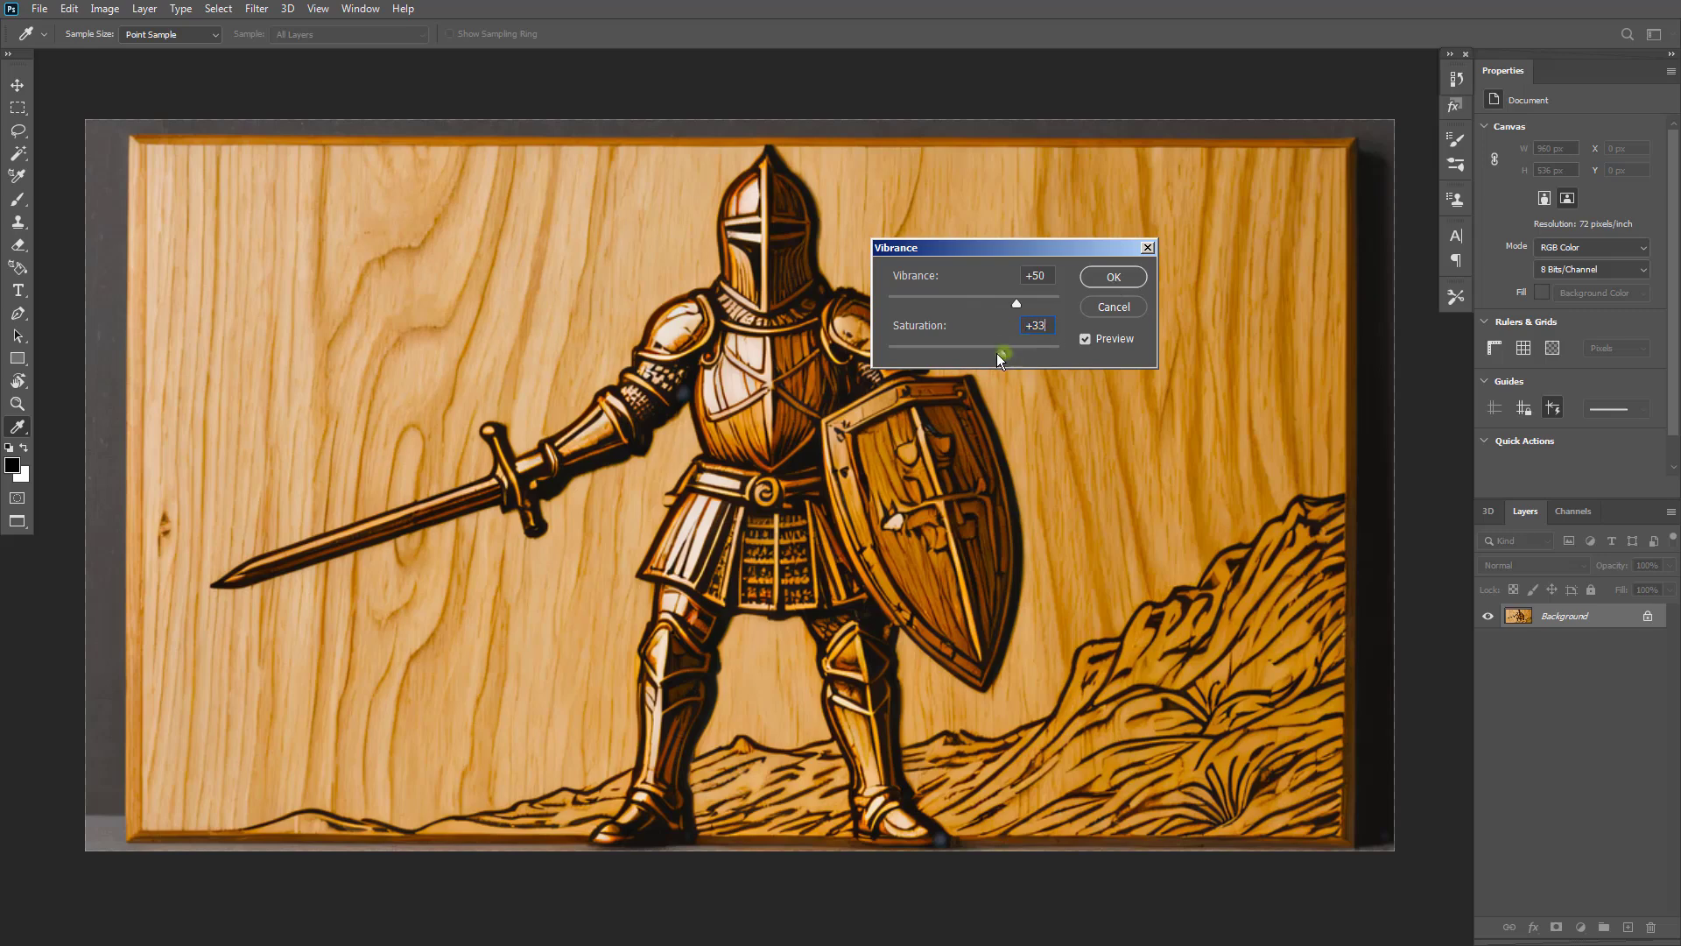
pyautogui.click(1113, 276)
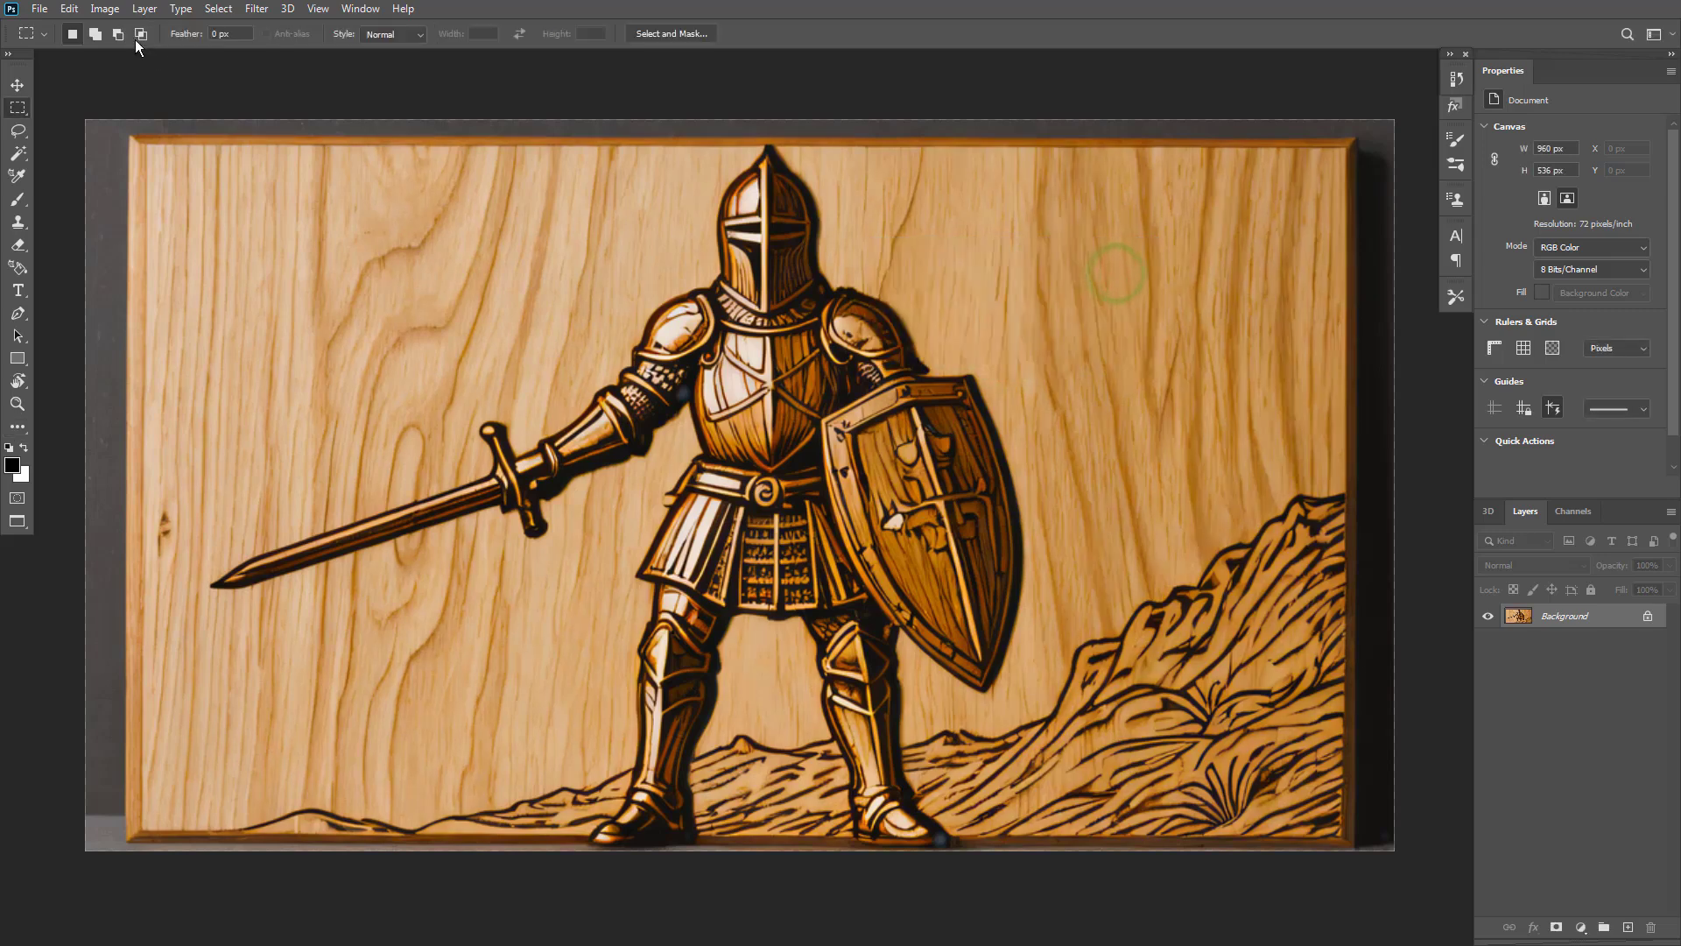
# Apply Auto Color, Auto Contrast and Auto Tone to the knight image
pyautogui.click(104, 10)
pyautogui.click(120, 101)
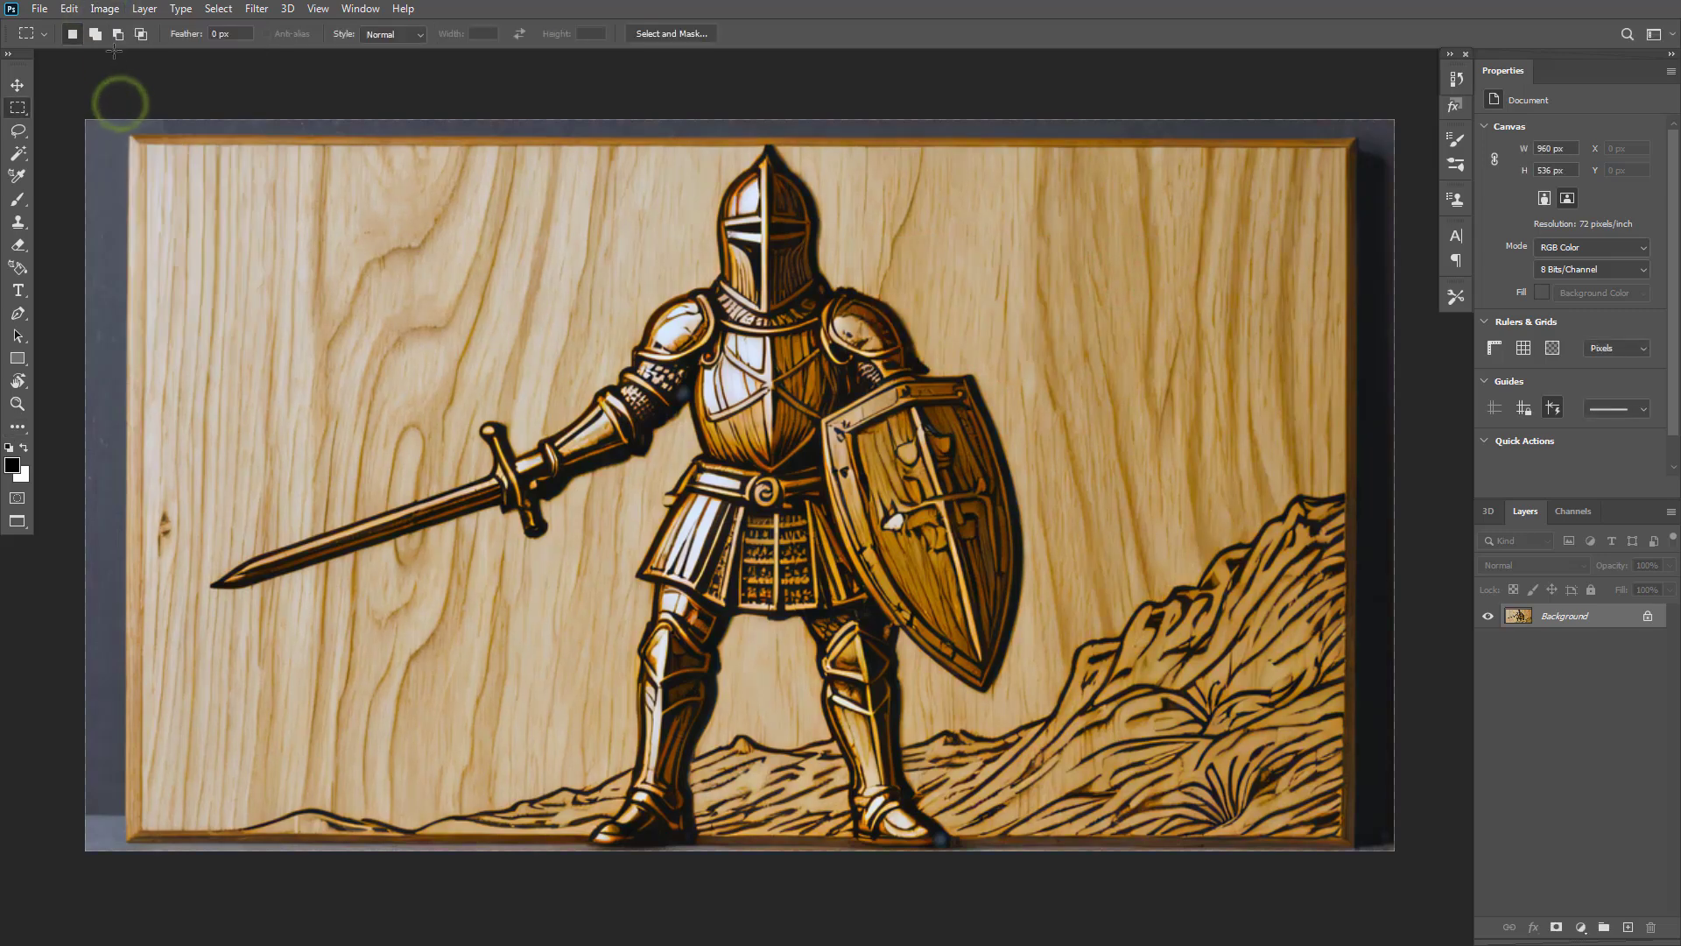
pyautogui.click(104, 9)
pyautogui.click(120, 87)
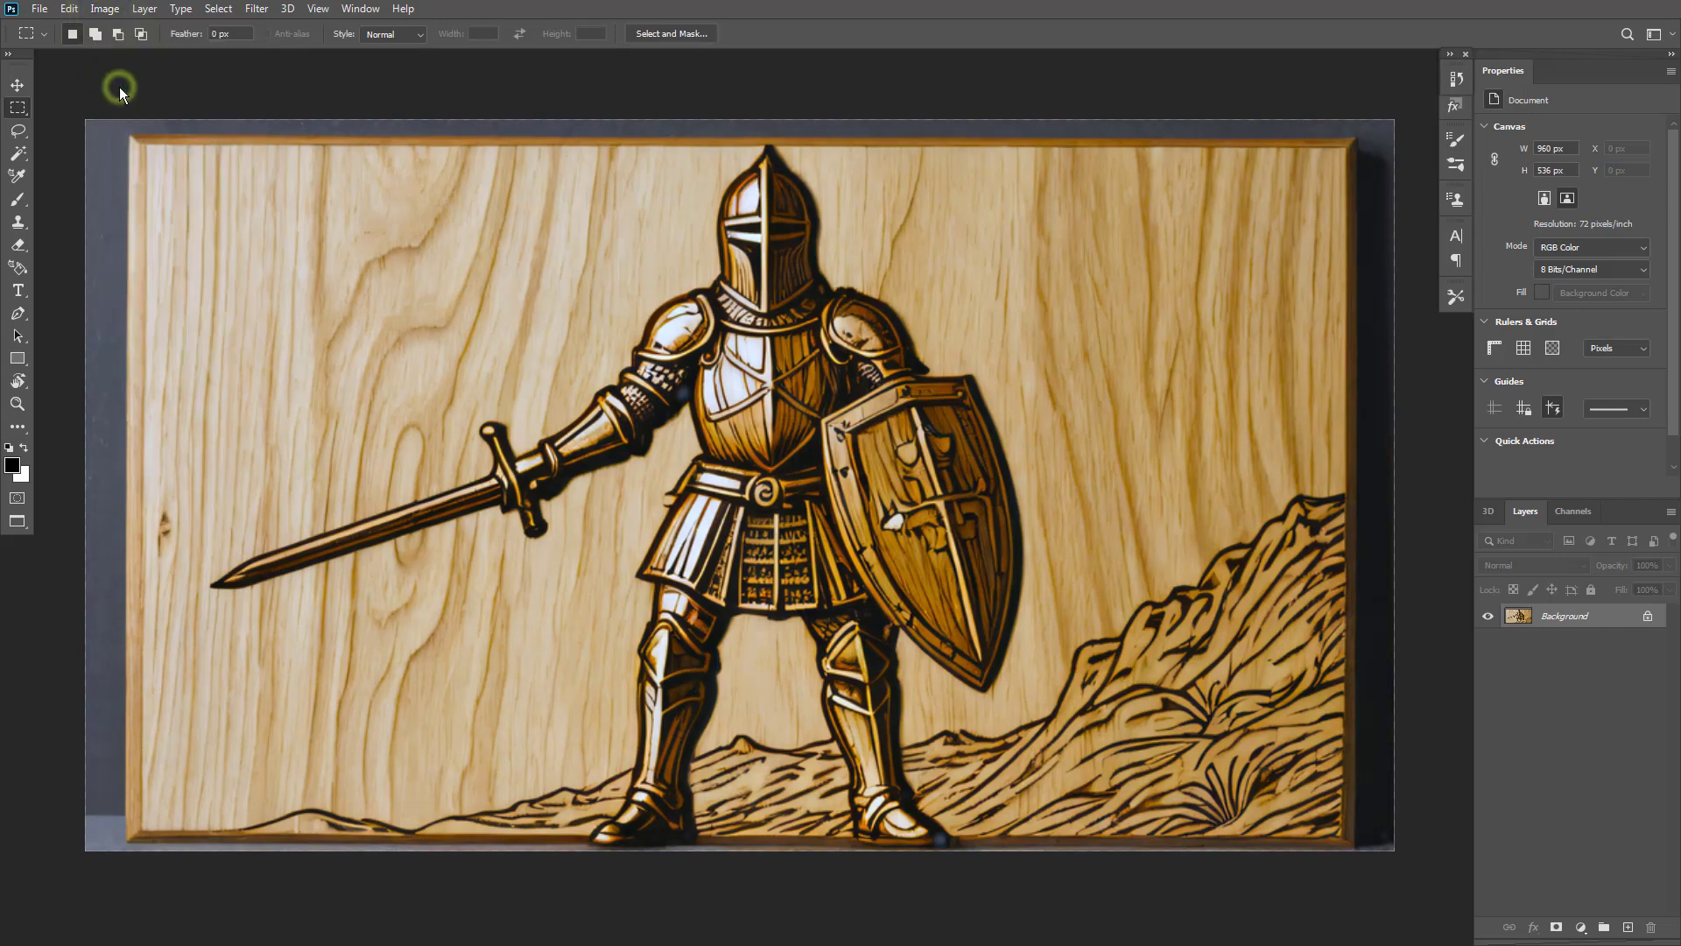
pyautogui.click(104, 9)
pyautogui.click(115, 83)
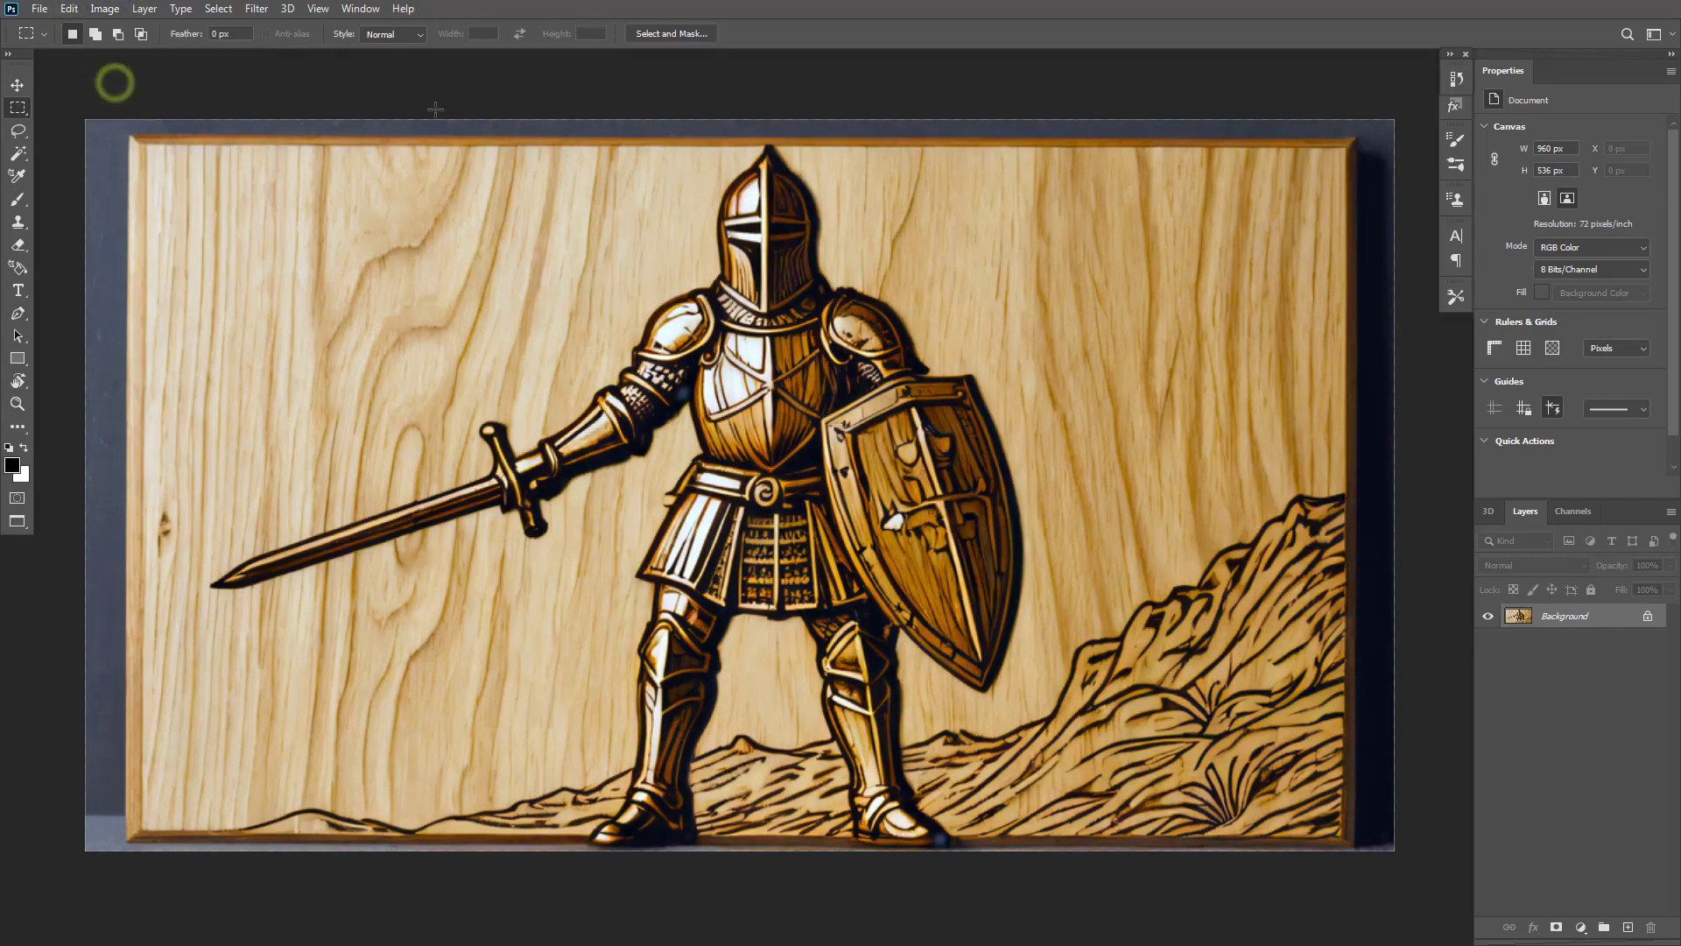
# Compare the opened image with the Auto Tone state in the history, and revert to the original 00000.png state
pyautogui.click(1456, 78)
pyautogui.click(1318, 103)
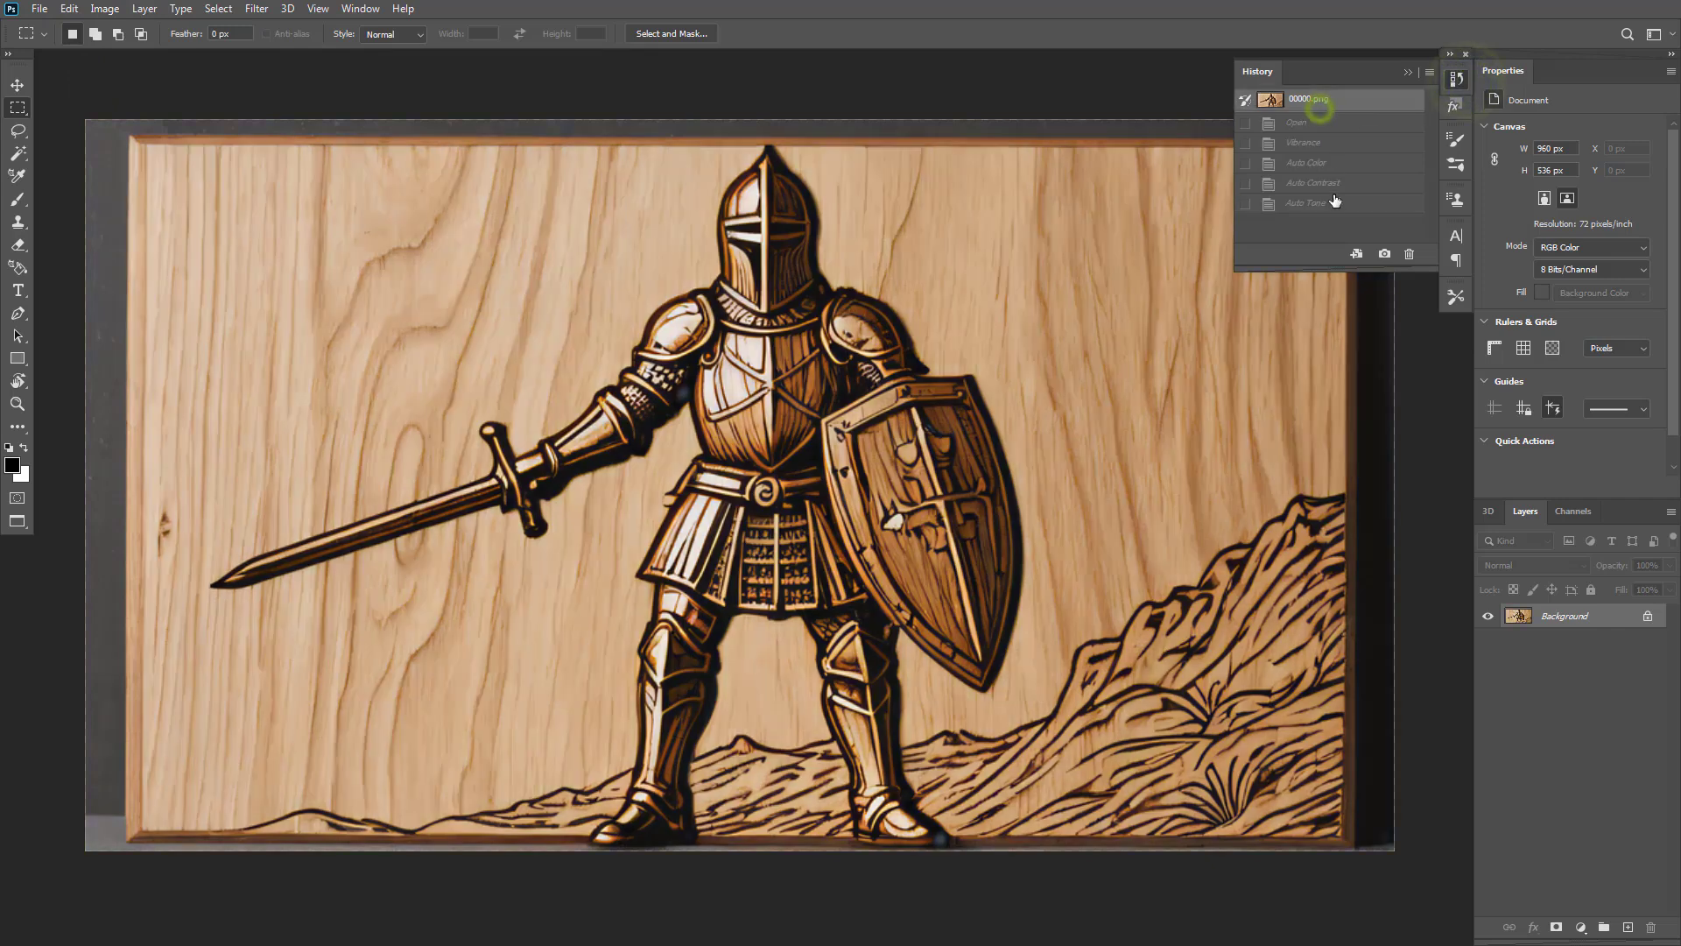
pyautogui.click(1326, 202)
pyautogui.click(1334, 109)
pyautogui.click(1349, 206)
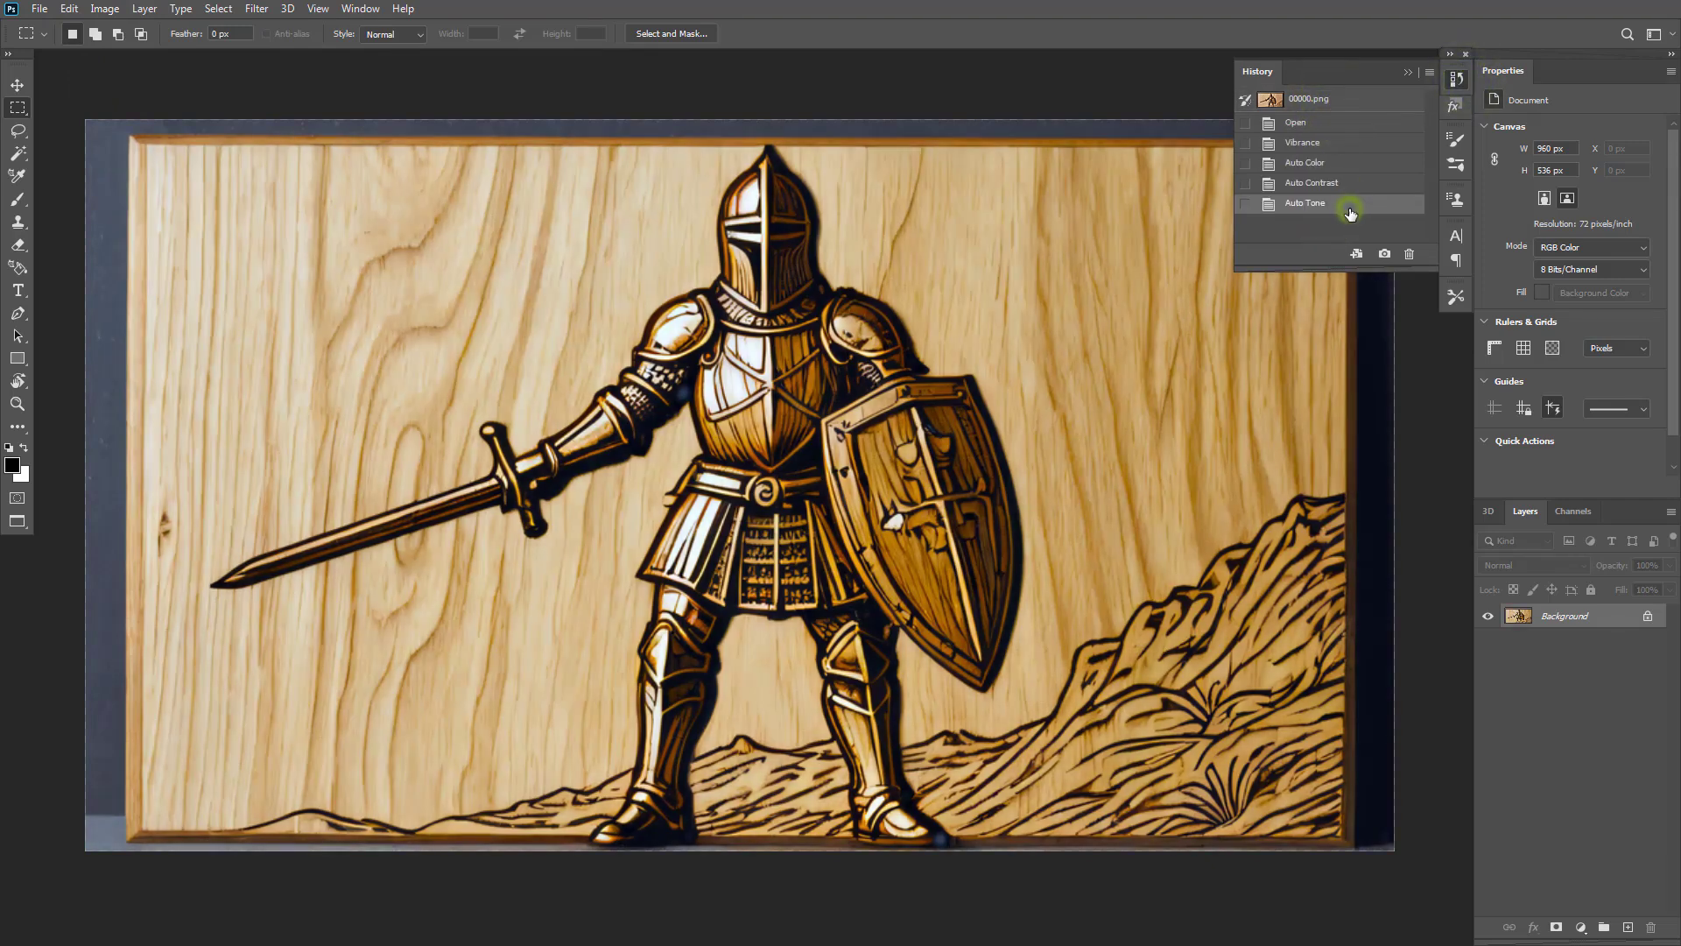
pyautogui.click(1321, 99)
pyautogui.click(1457, 79)
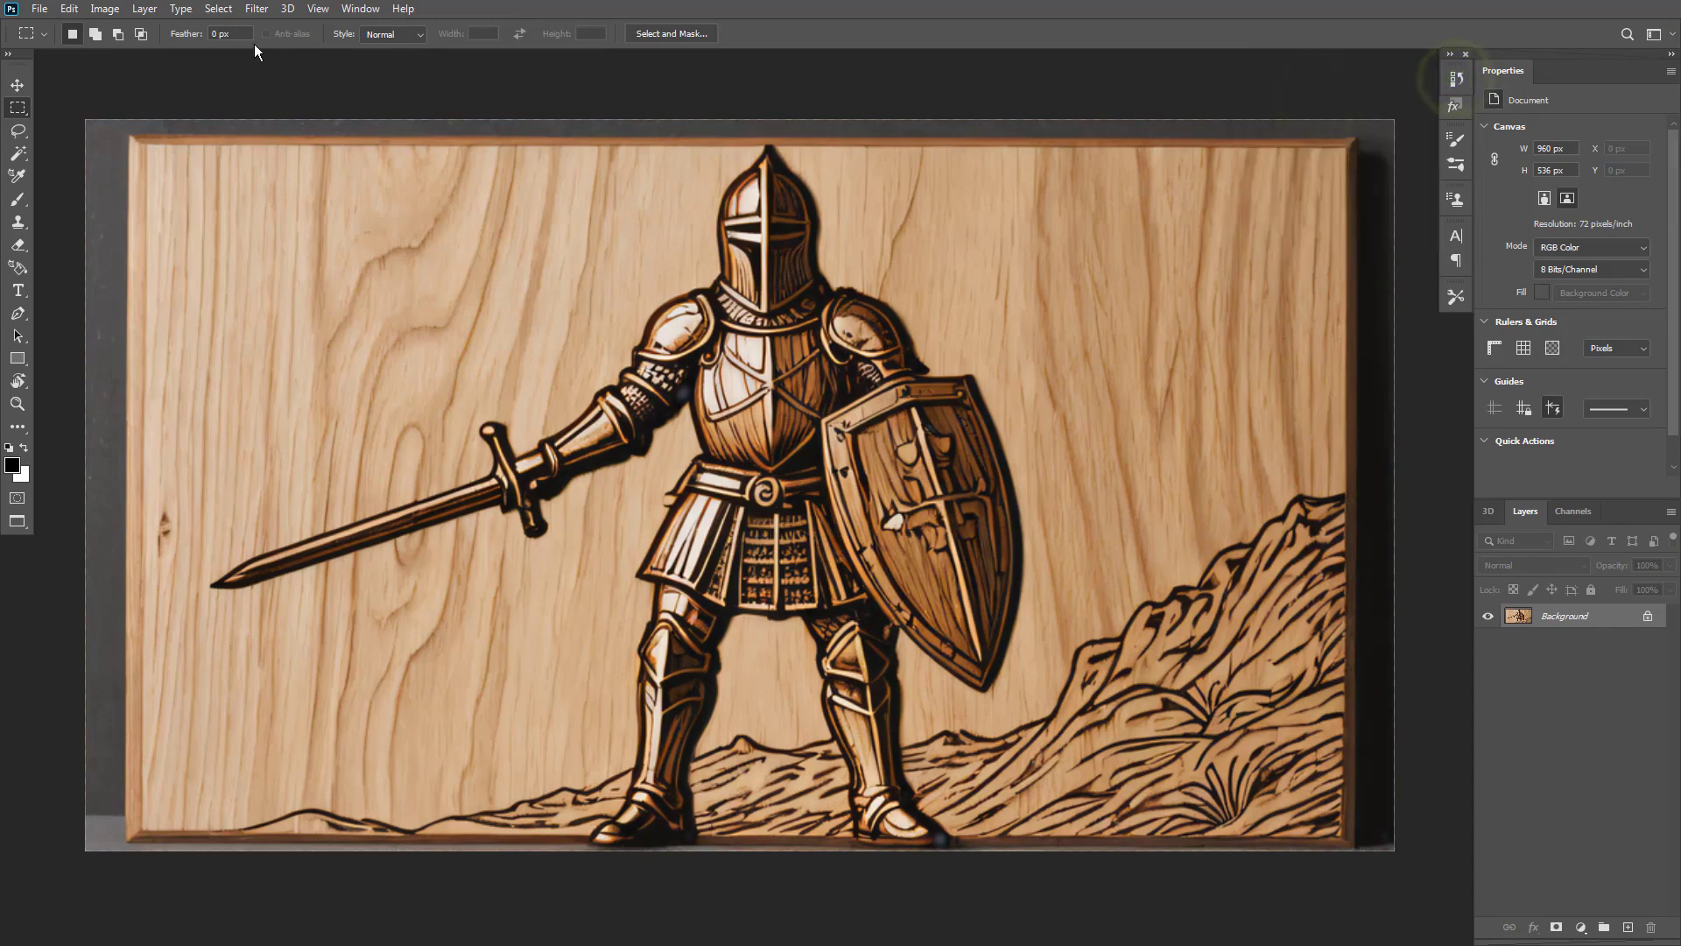
# Try Auto Tone alone on the original knight image, and undo it
pyautogui.click(105, 9)
pyautogui.click(118, 77)
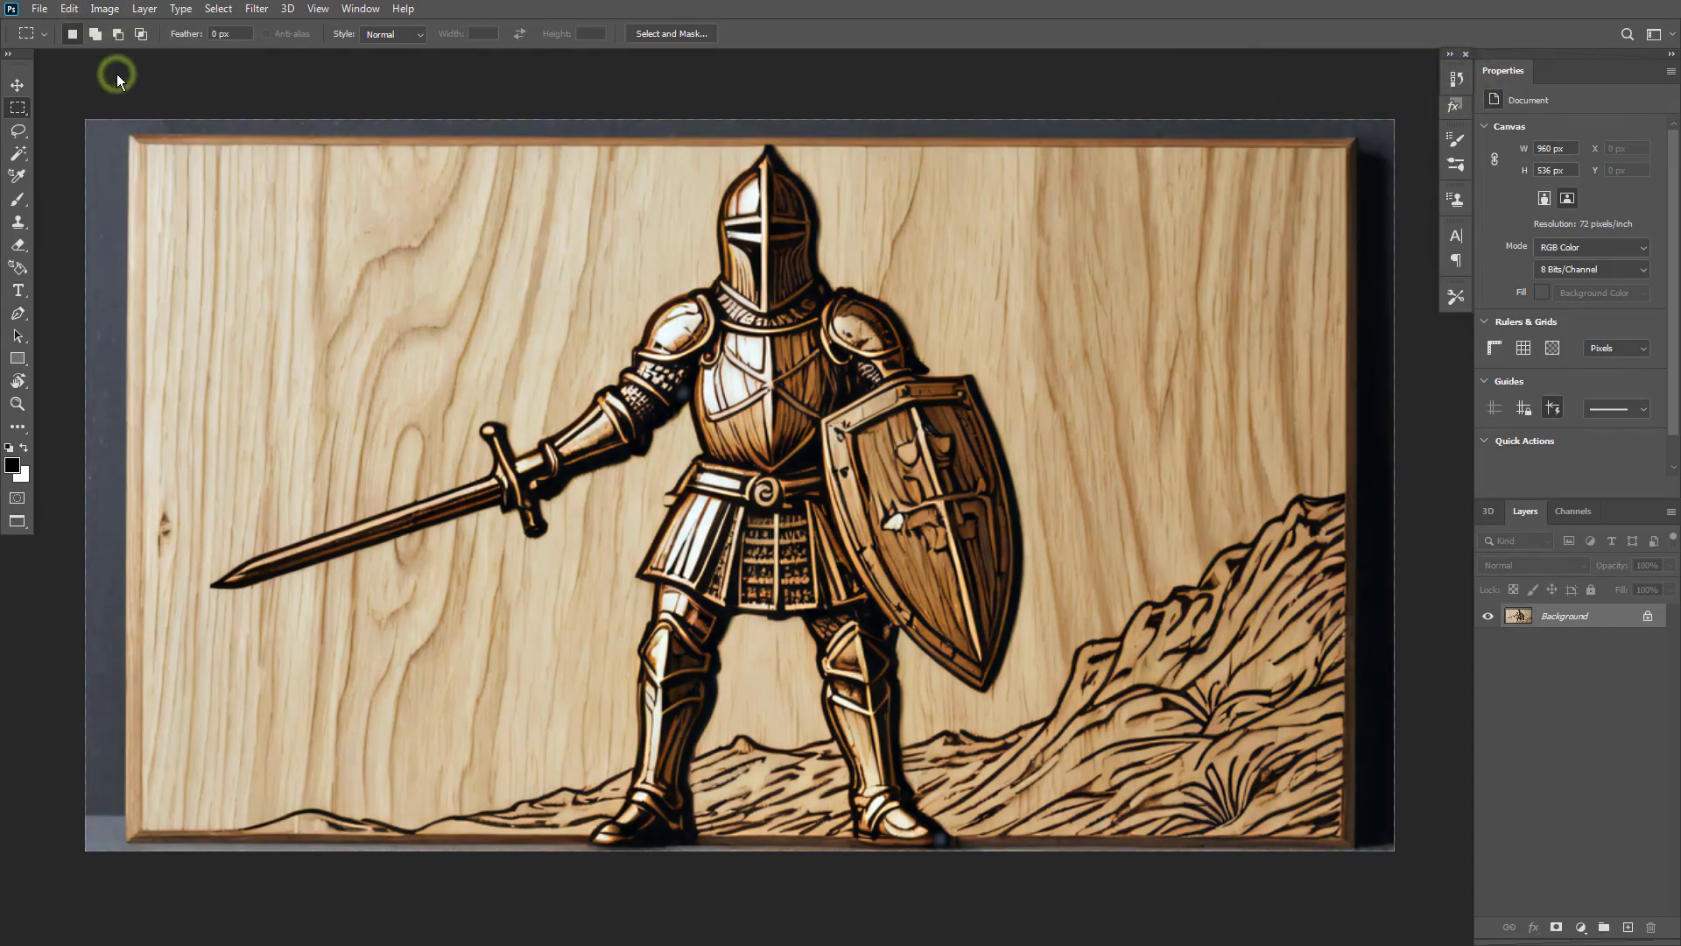
pyautogui.hotkey('ctrl', 'z')
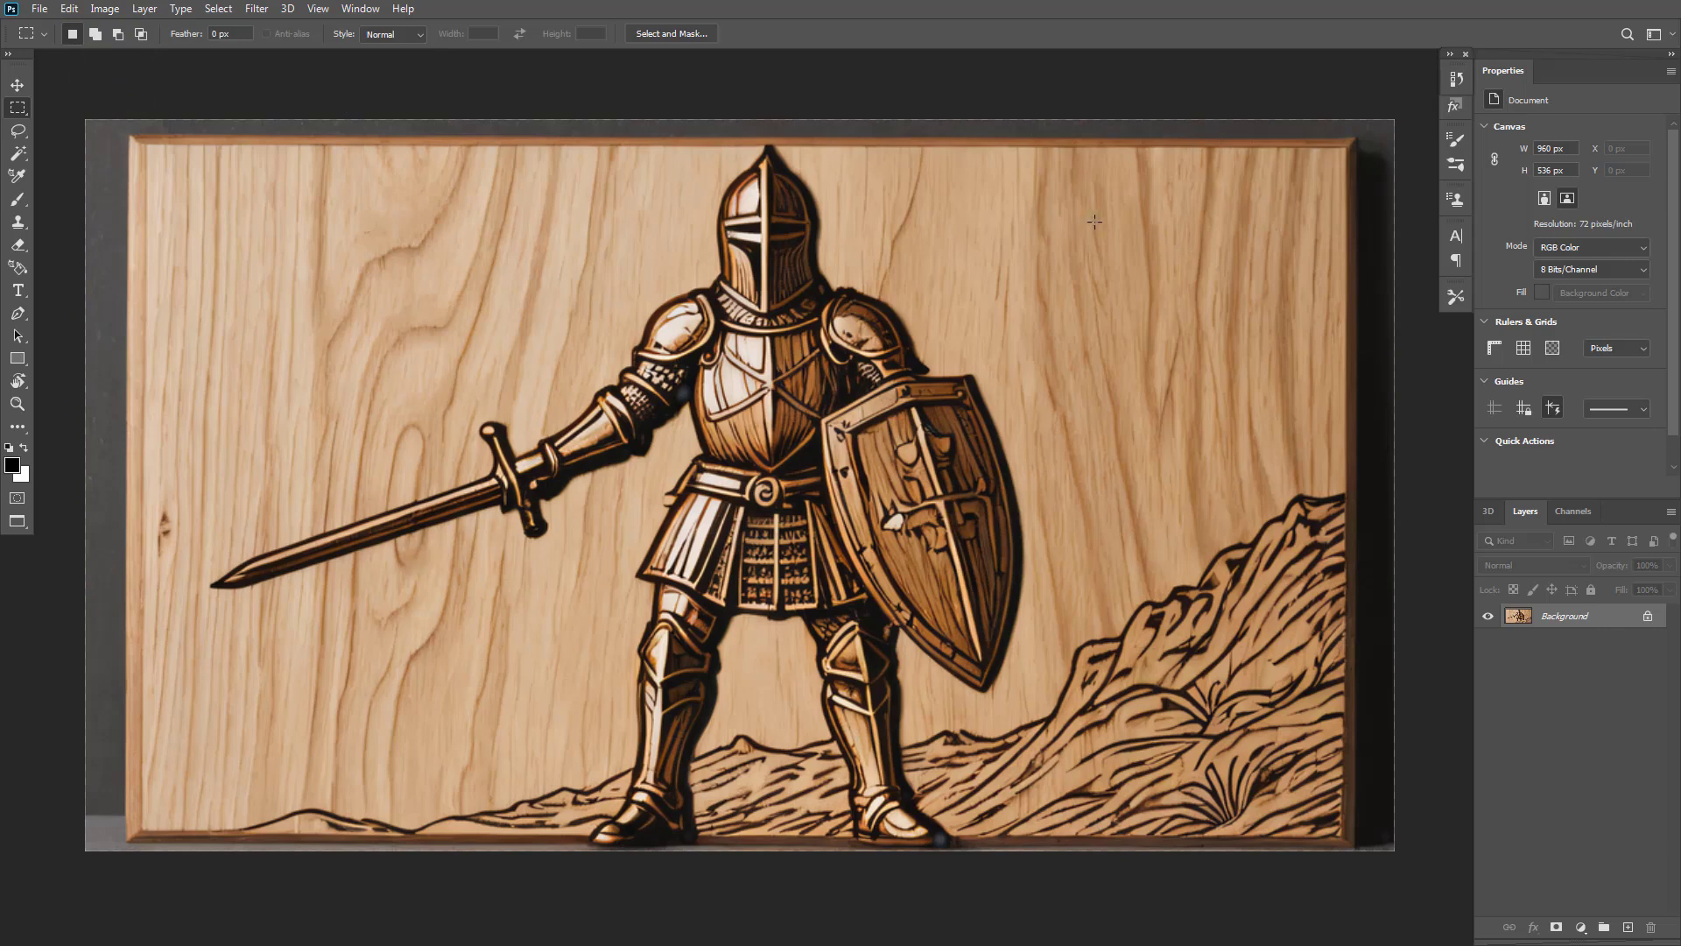